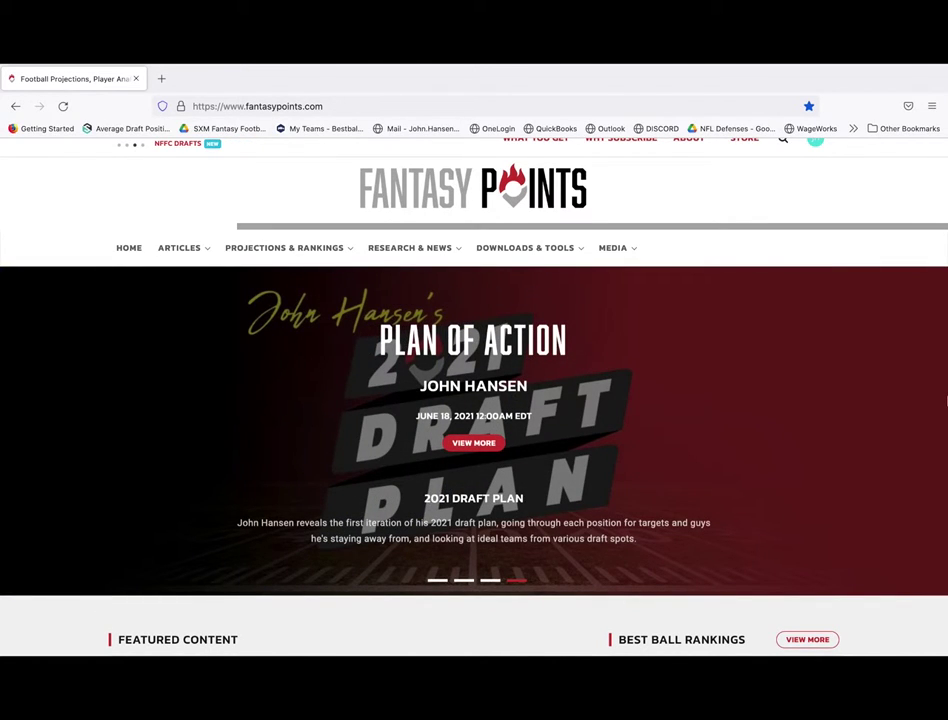
- Open the Fantasy Points Generator draft tool page from the site's home page
scroll(474, 400, "down", 5)
scroll(474, 400, "up", 6)
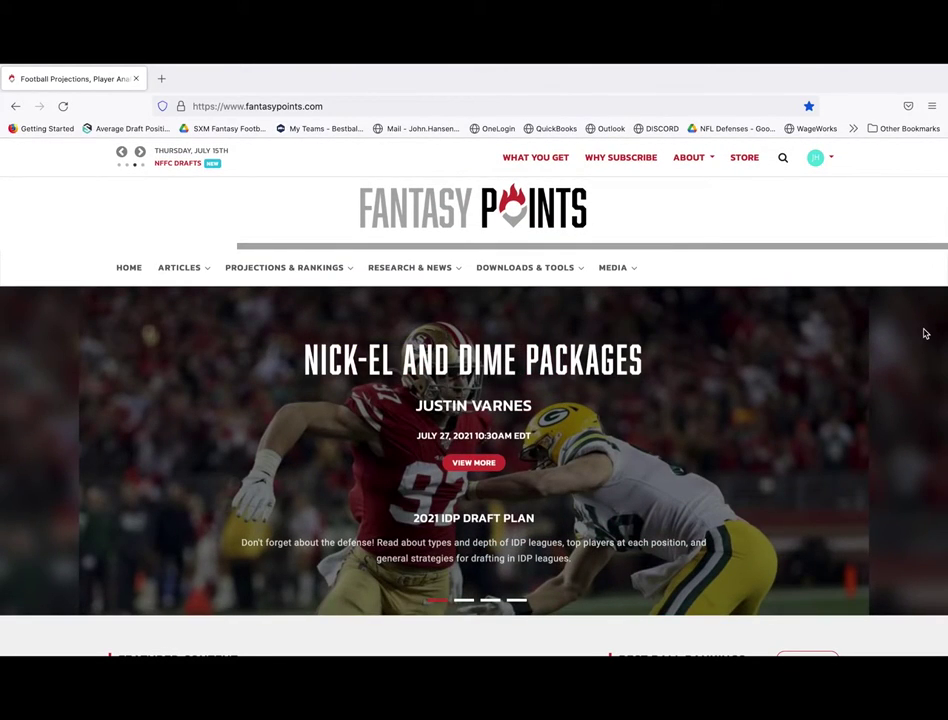
scroll(884, 381, "down", 4)
scroll(884, 381, "up", 1)
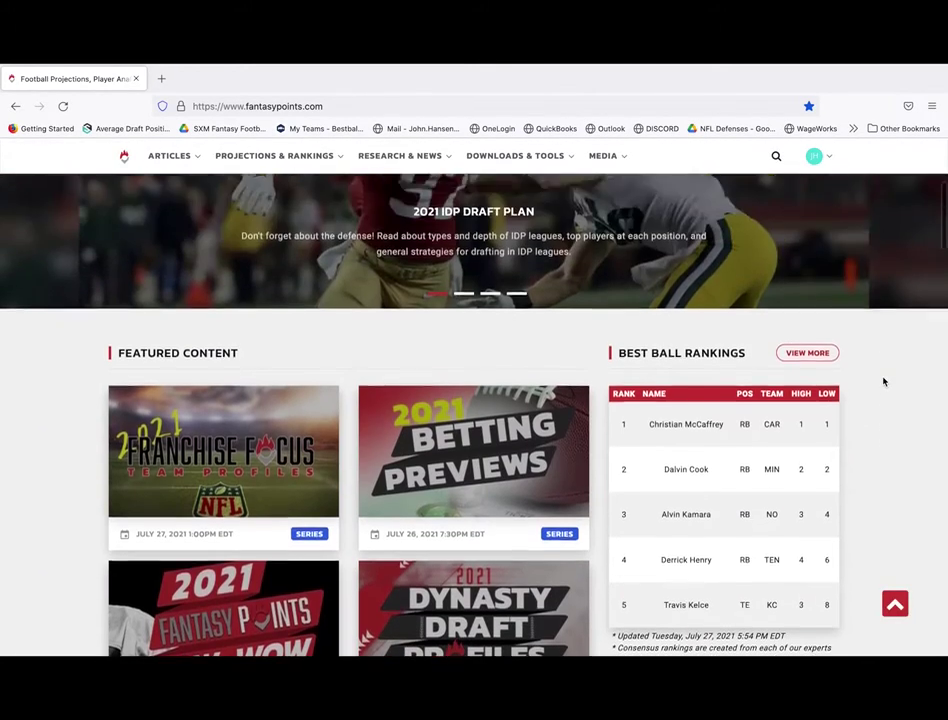
scroll(884, 381, "up", 3)
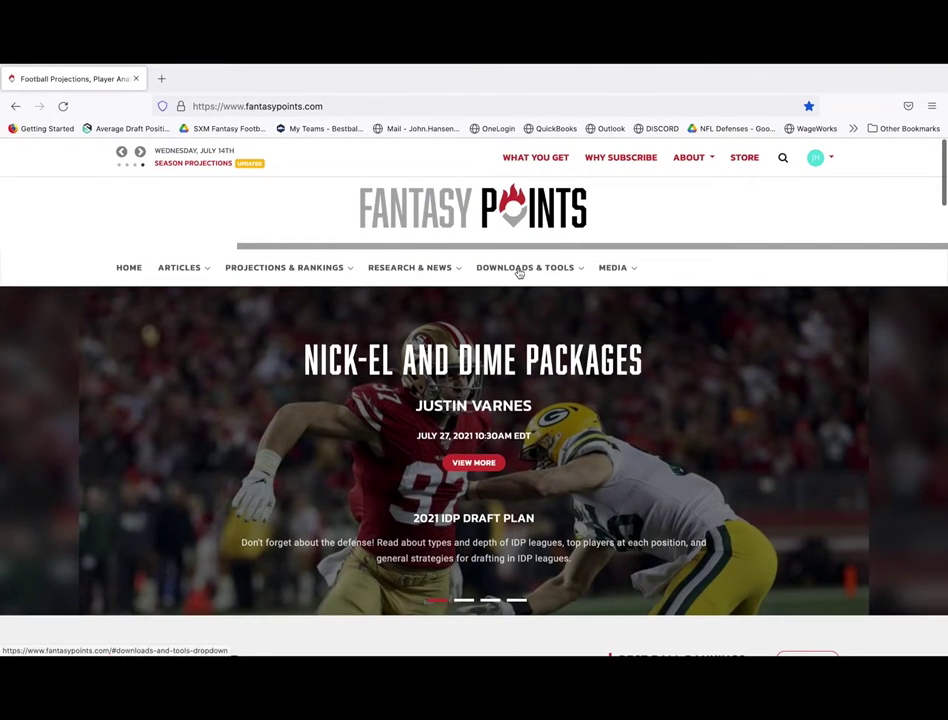
mouse_move(519, 273)
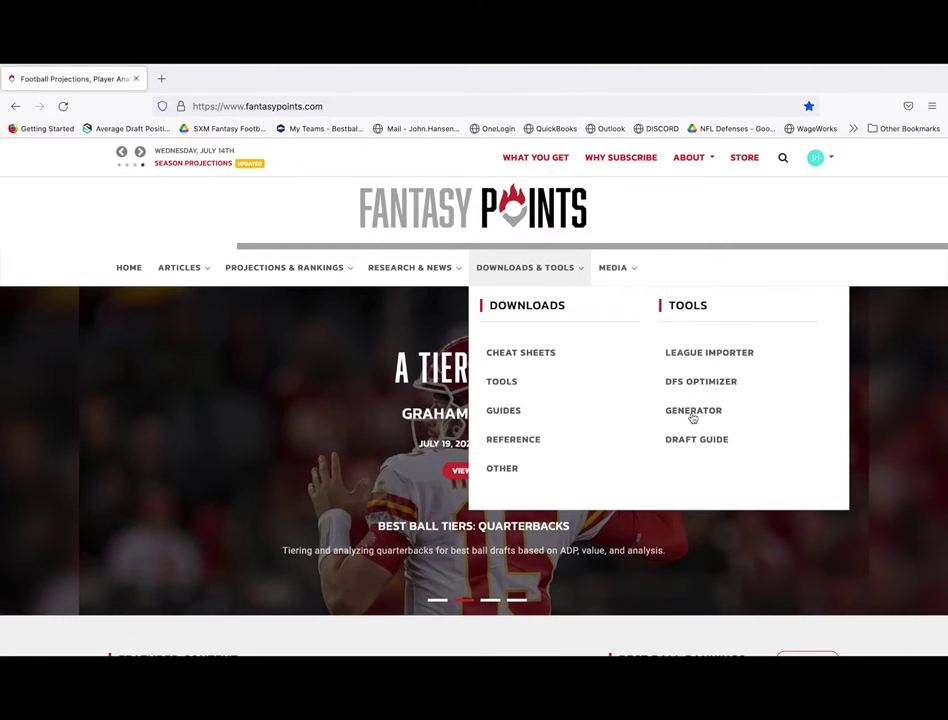
left_click(693, 416)
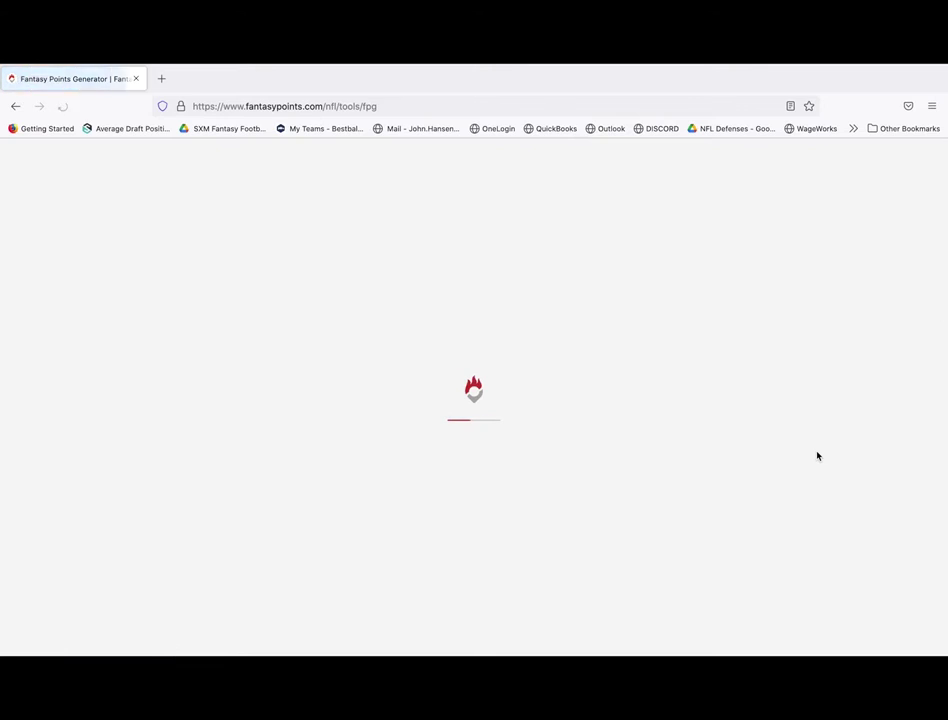
- Review the About, Quick Start and Feedback sections of the Fantasy Points Generator page
scroll(817, 456, "down", 2)
scroll(817, 456, "down", 4)
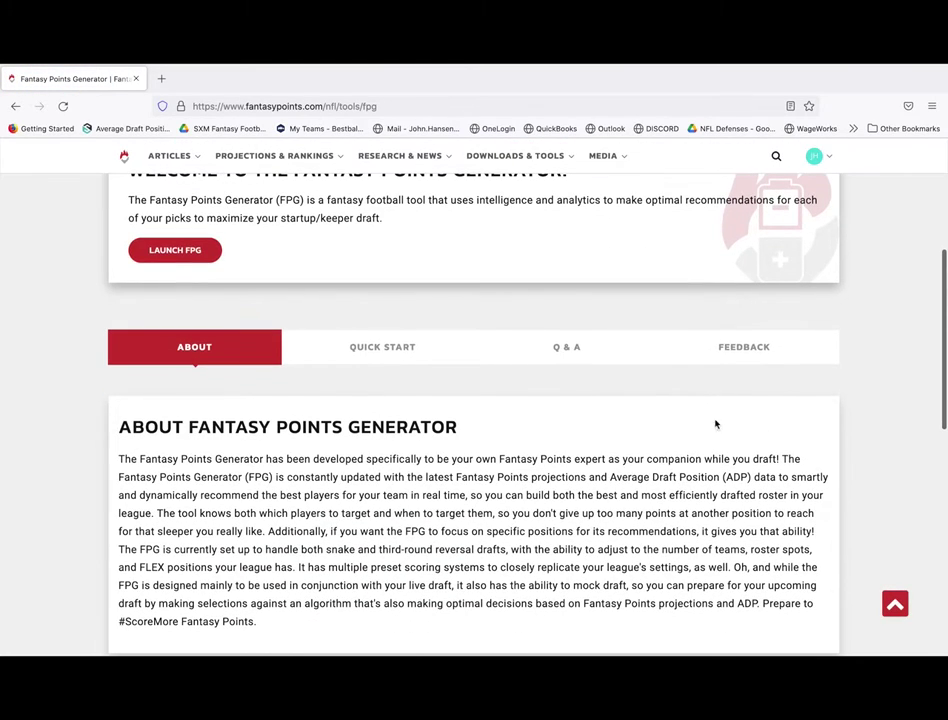
scroll(473, 477, "down", 1)
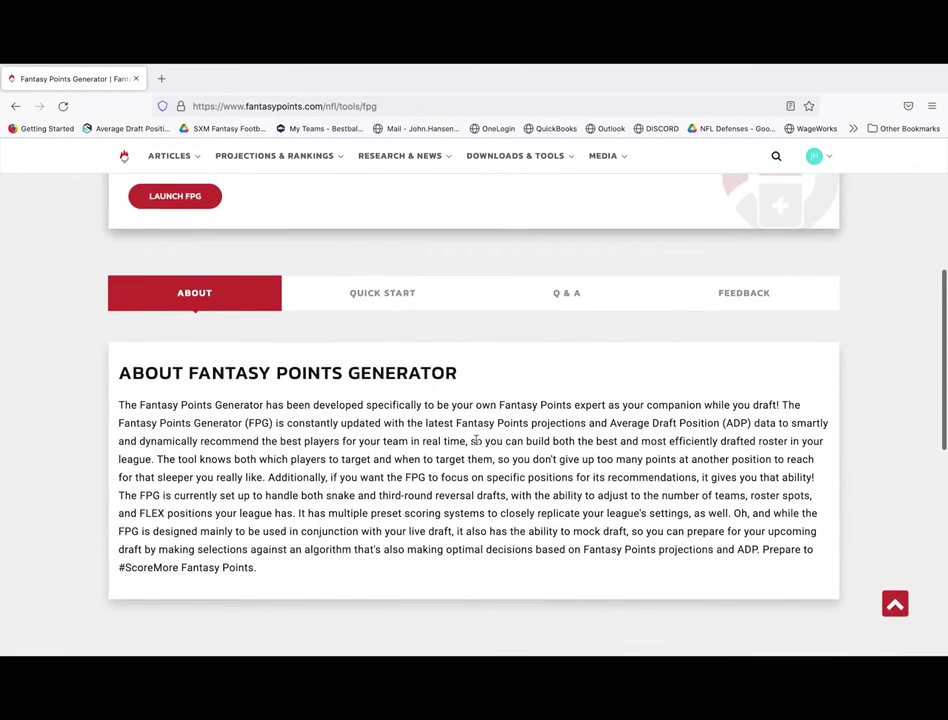
left_click(396, 302)
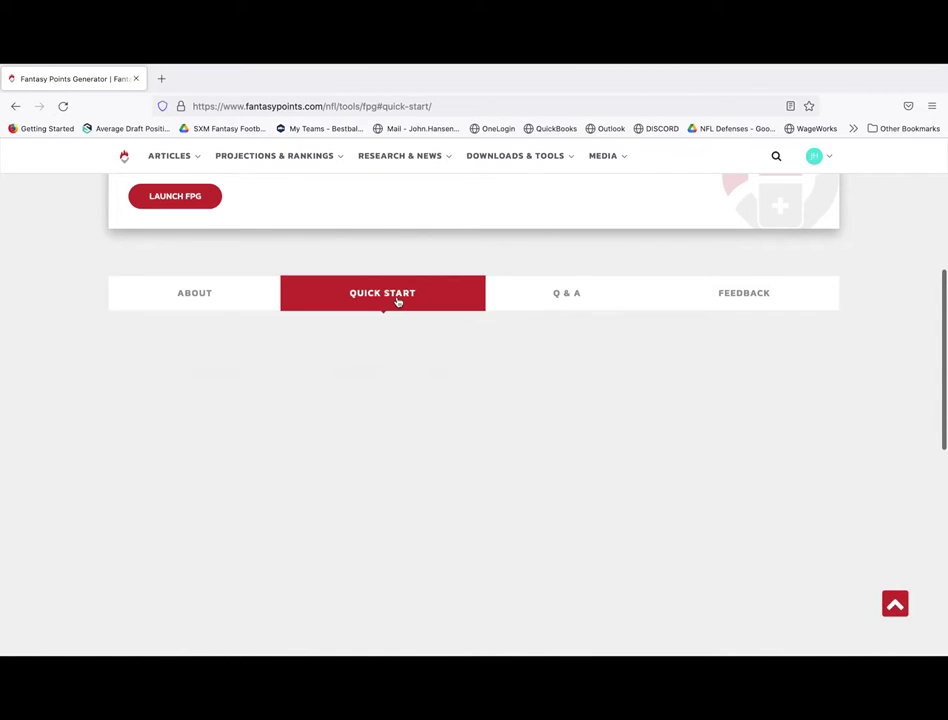
left_click(201, 297)
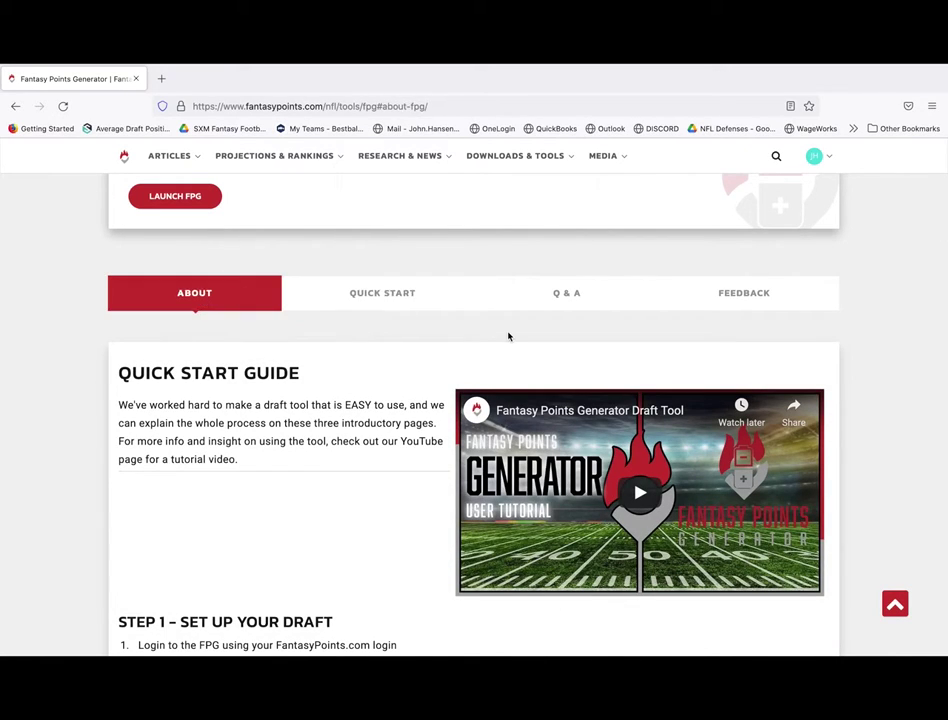
left_click(759, 298)
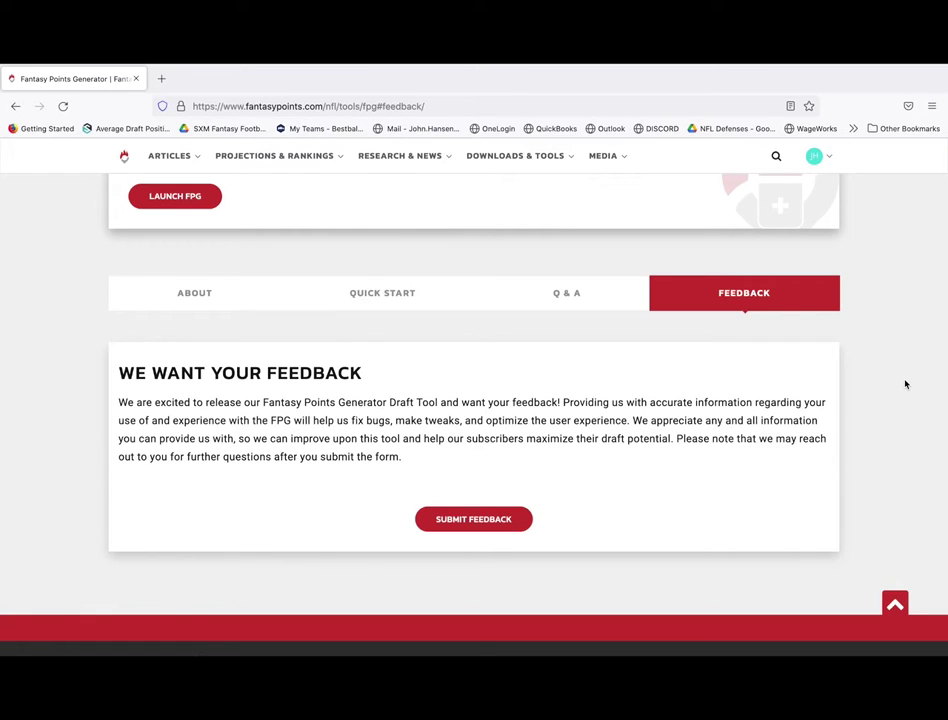
scroll(905, 384, "up", 5)
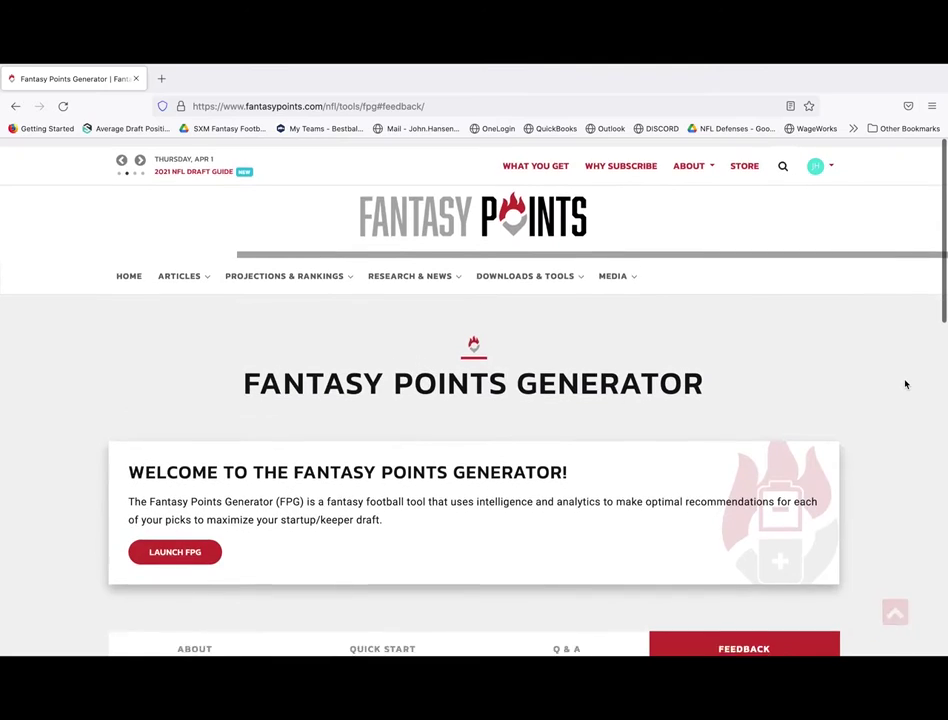
scroll(905, 384, "down", 2)
scroll(905, 384, "down", 3)
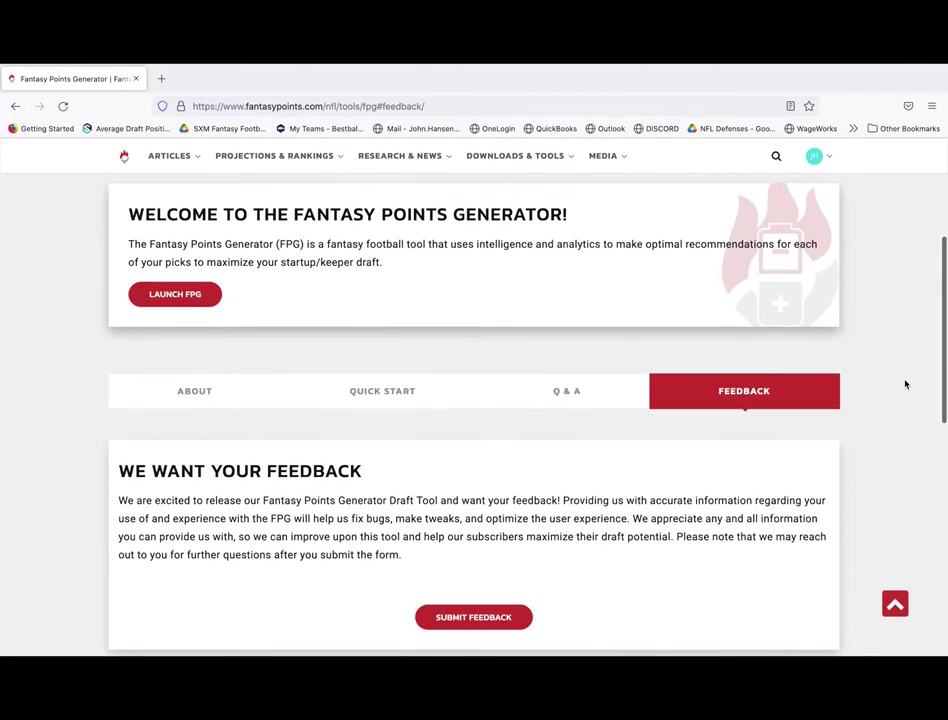
- Launch the FPG and start a new league named "July test"
left_click(186, 297)
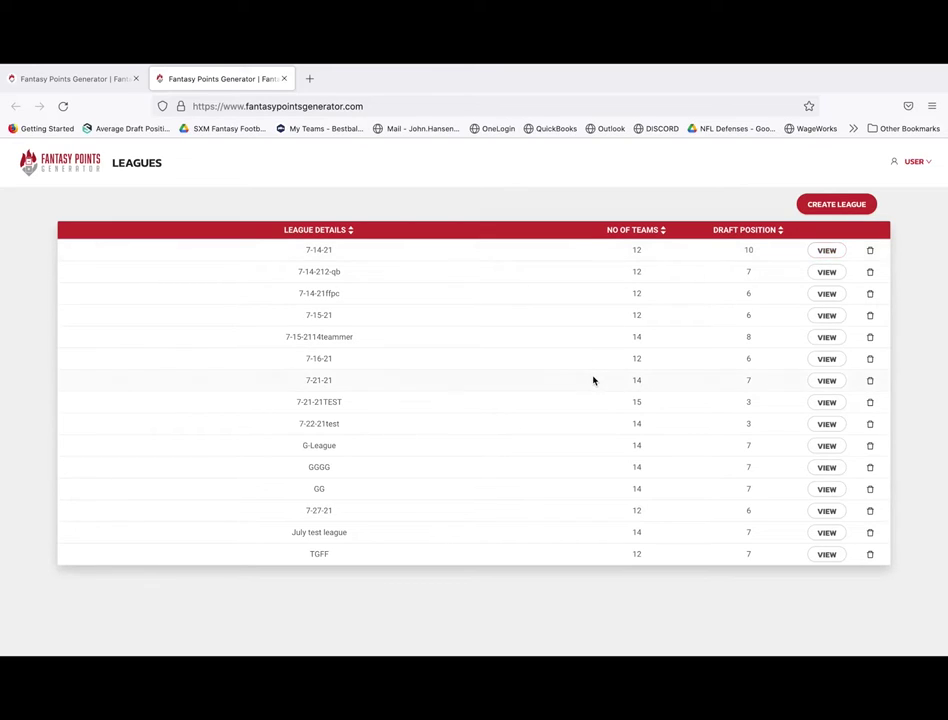
left_click(845, 205)
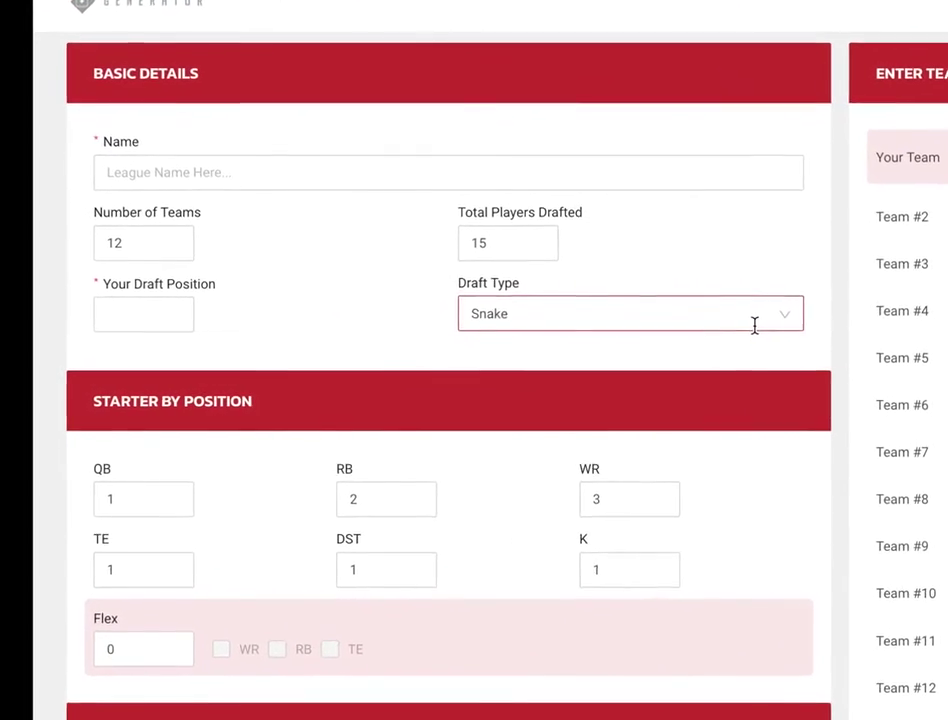
left_click(730, 137)
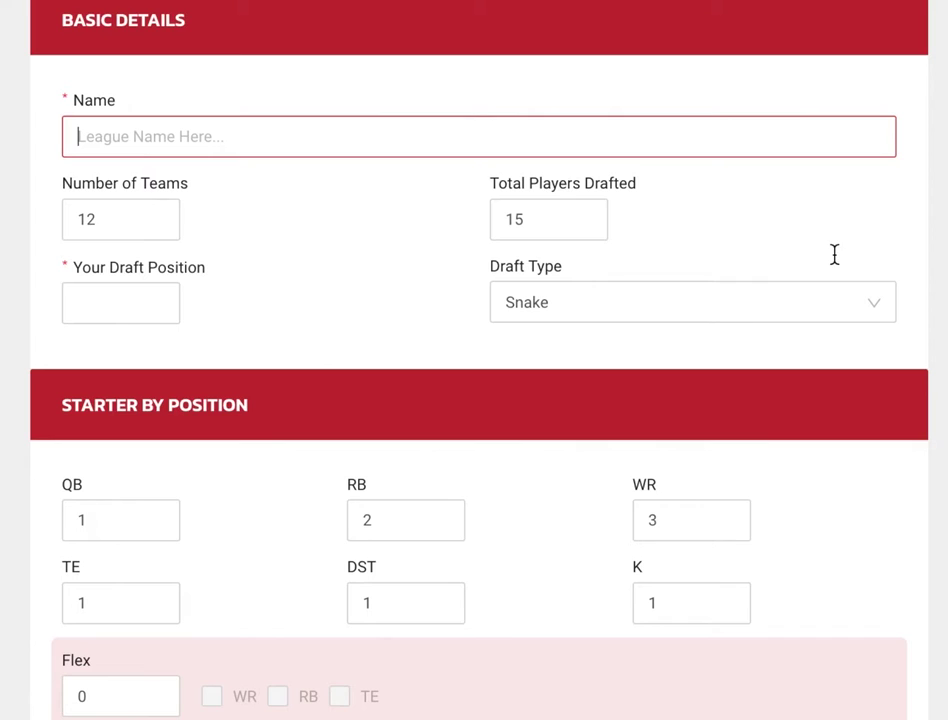
type("July test")
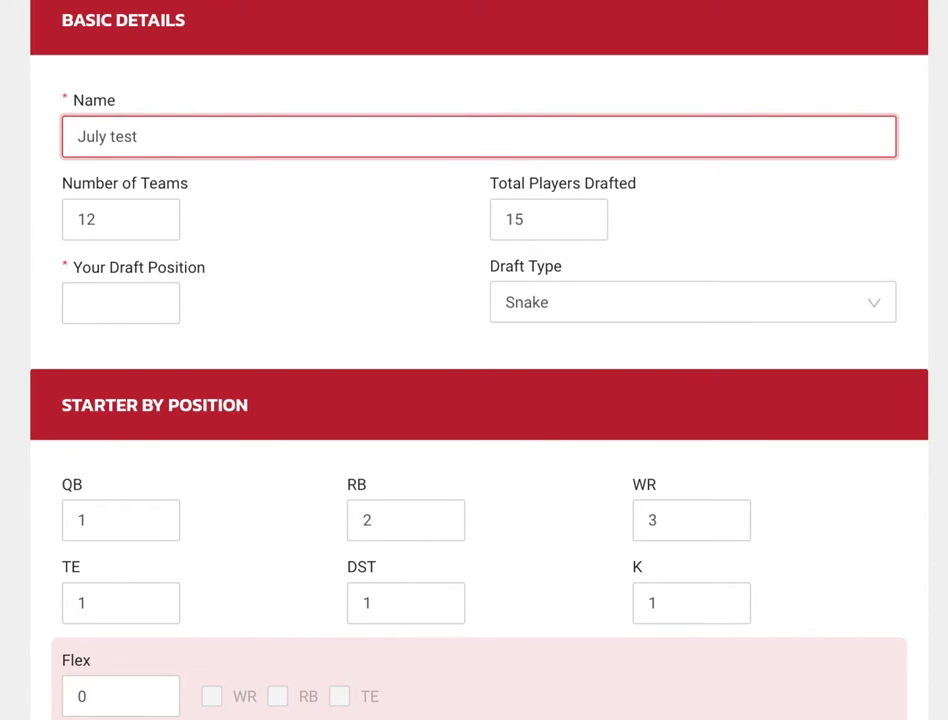
left_click(357, 250)
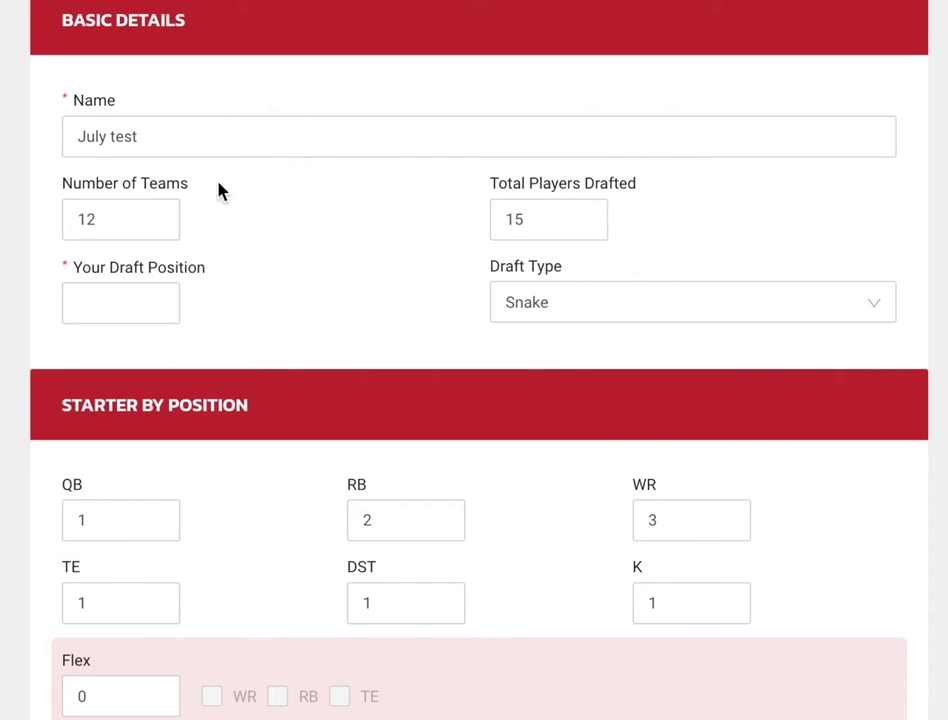
- Try a higher number of teams for the league and set it back to 12
left_click(97, 205)
left_click(167, 212)
left_click(167, 212)
left_click(167, 212)
left_click(170, 230)
left_click(170, 230)
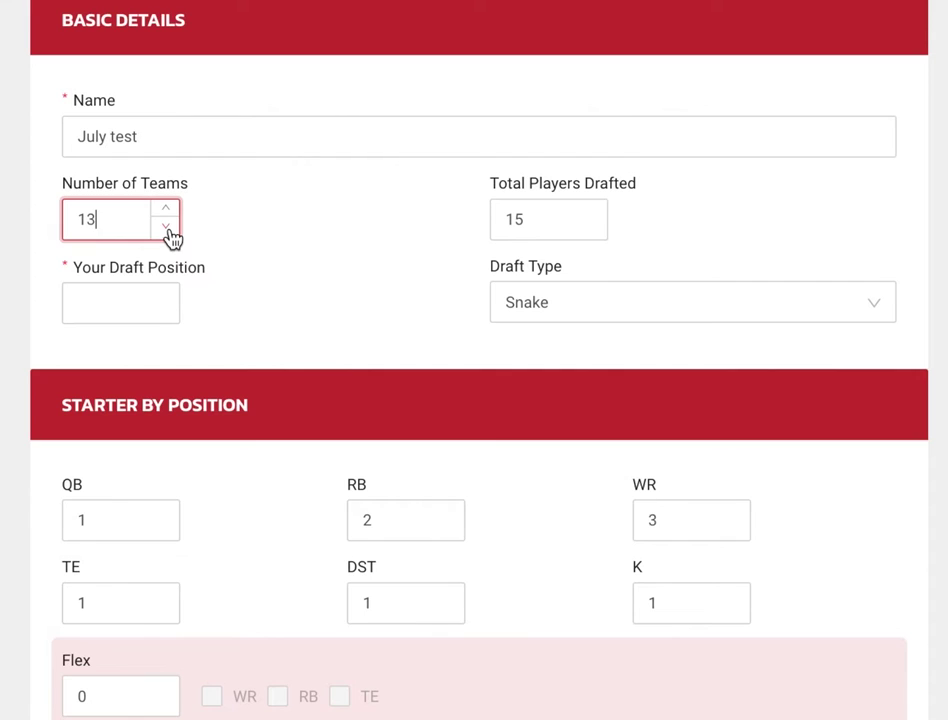
left_click(169, 230)
left_click(296, 226)
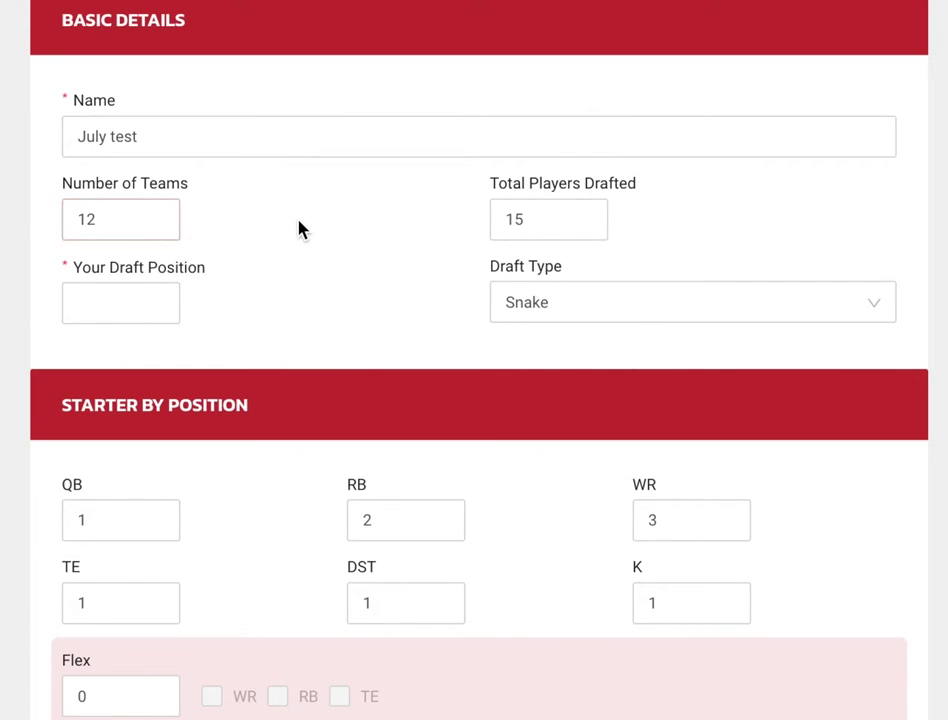
- Set your draft position in the league's basic details to 6
left_click(138, 290)
left_click(169, 296)
left_click(169, 296)
left_click(169, 296)
left_click(169, 296)
left_click(169, 296)
left_click(169, 296)
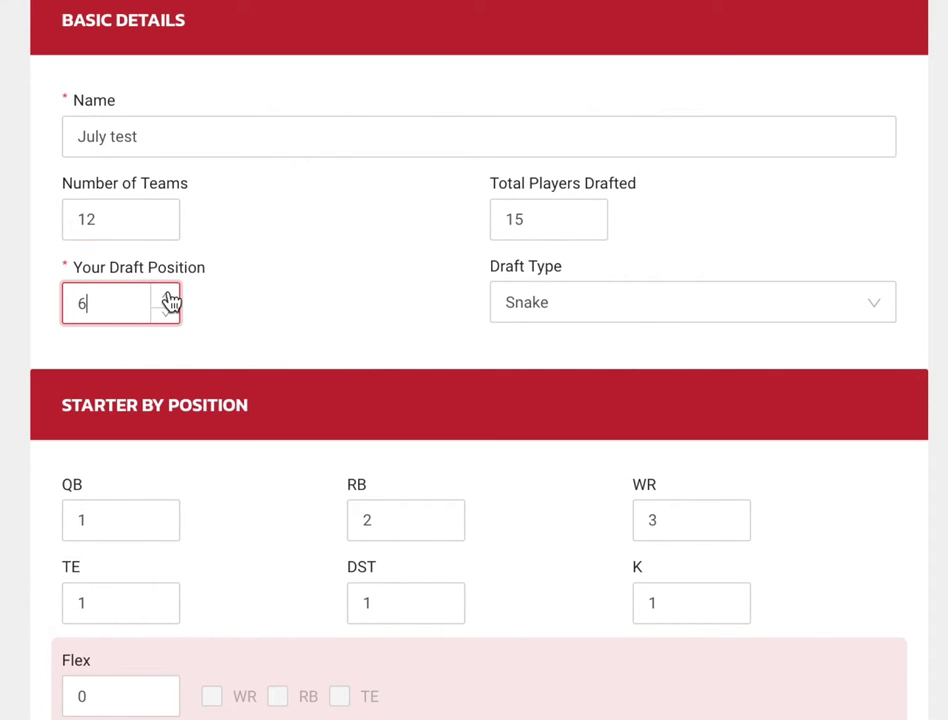
left_click(332, 245)
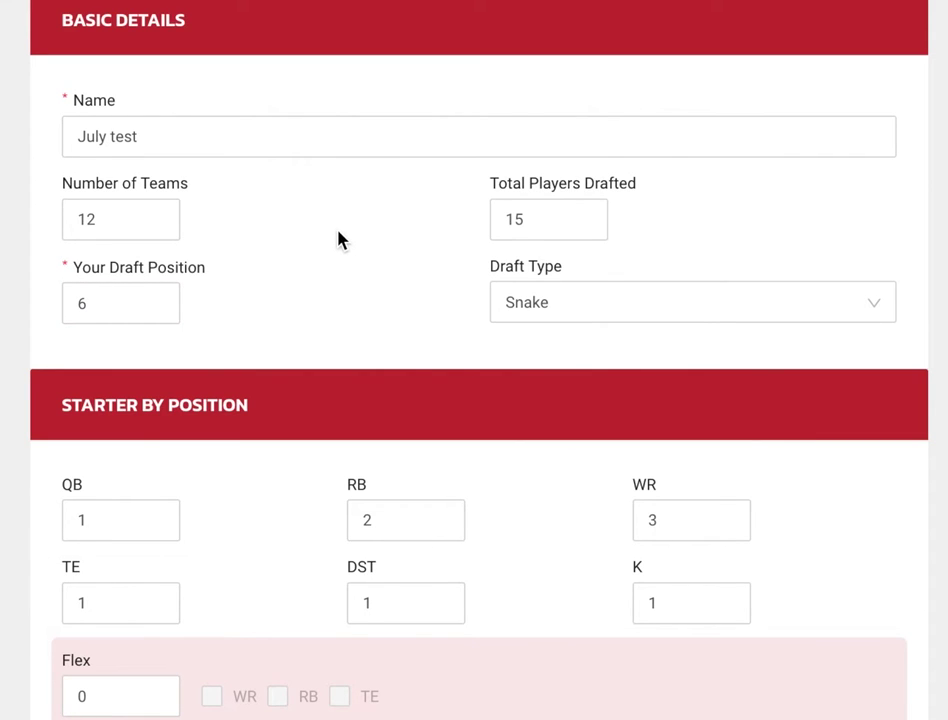
- Set the total players drafted in the league's basic details to 18
left_click(589, 215)
left_click(589, 214)
left_click(589, 214)
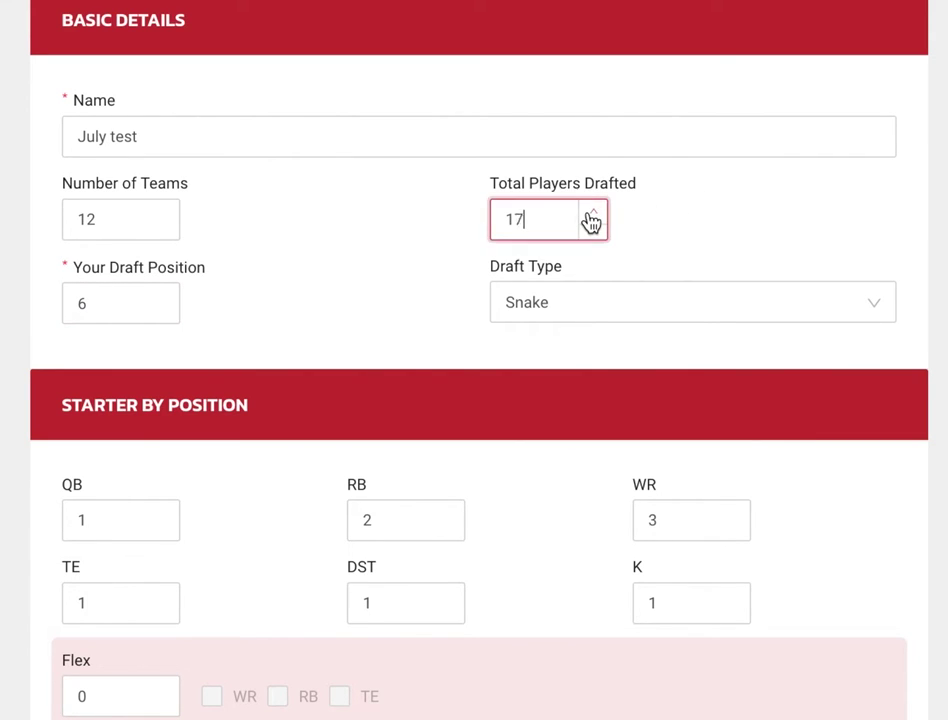
left_click(591, 215)
left_click(779, 207)
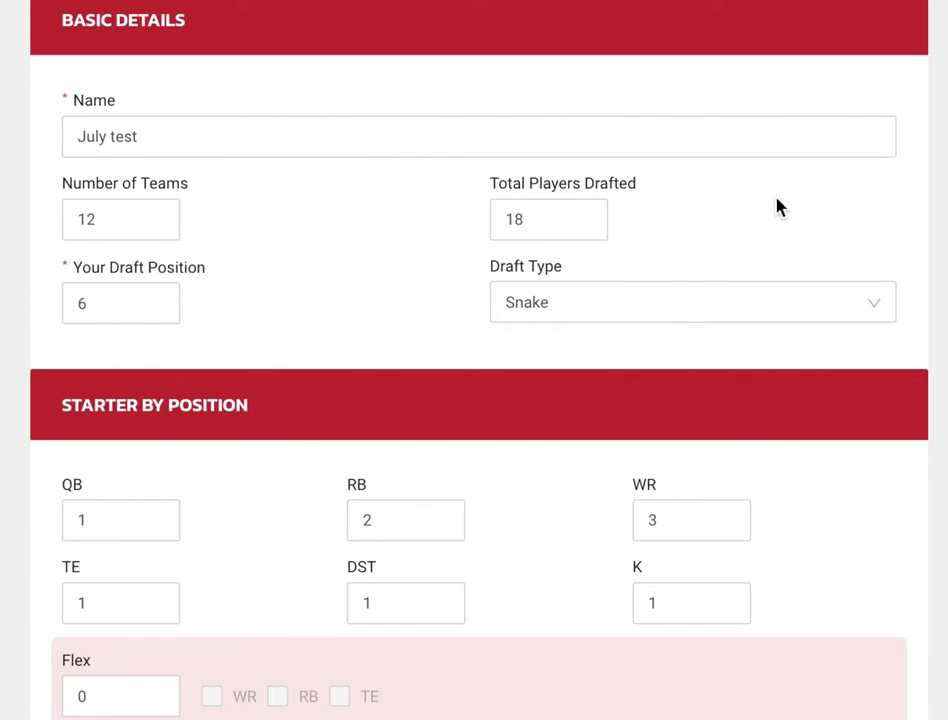
- Try a Custom draft order with Team #4 picking first in Round 7, and revert the draft type to Snake
left_click(880, 312)
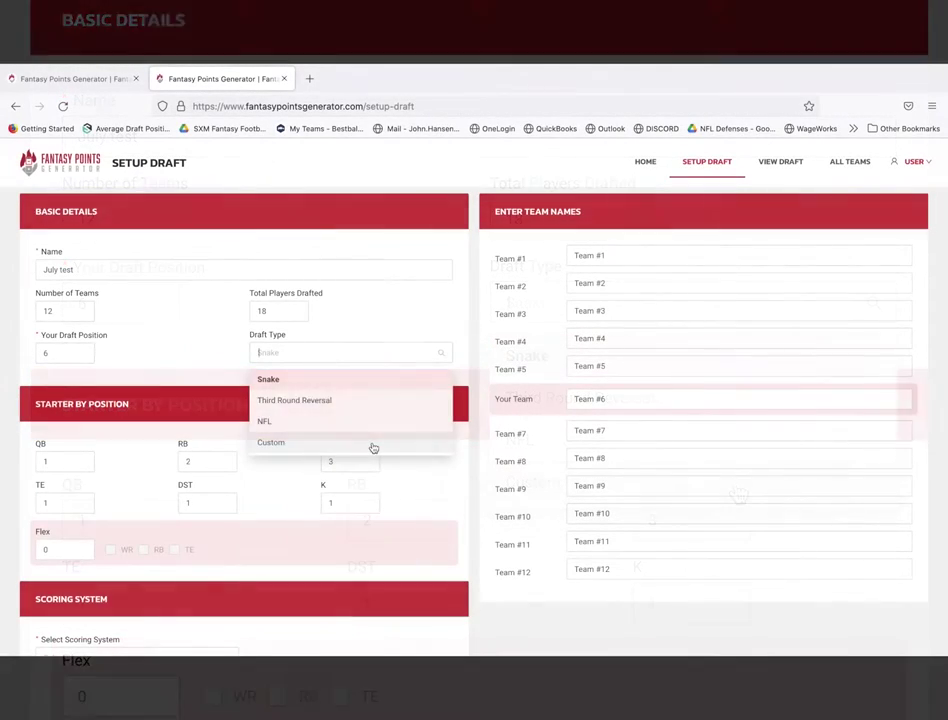
left_click(735, 489)
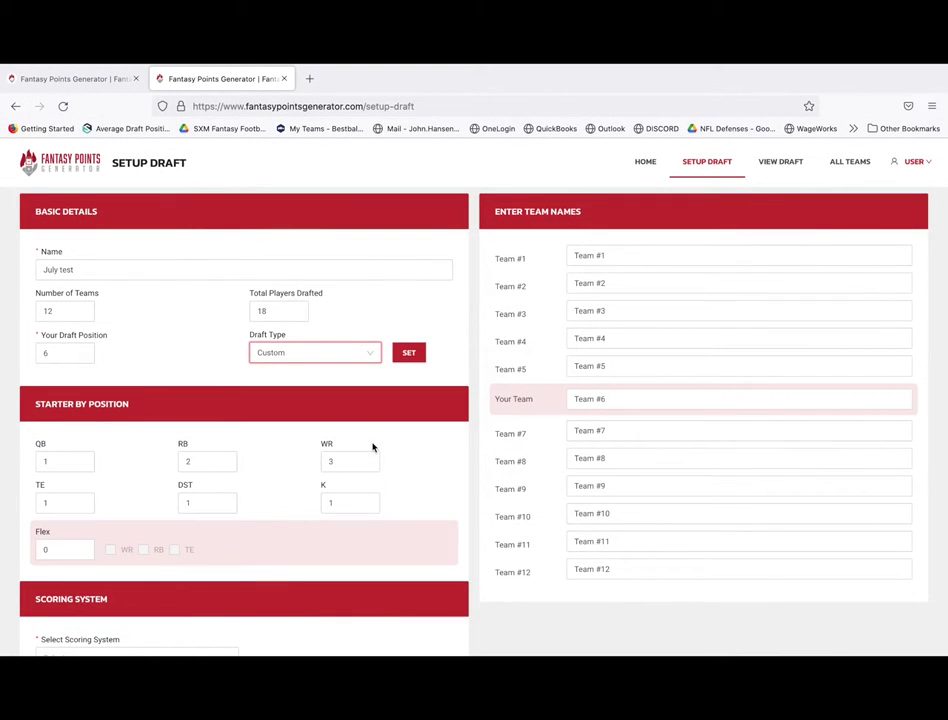
left_click(409, 355)
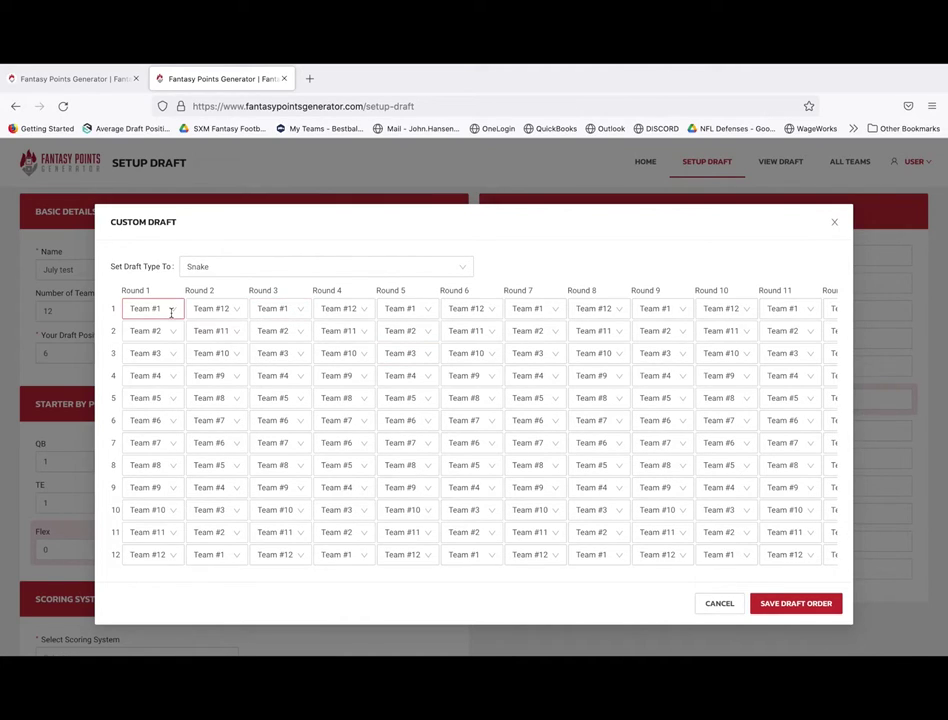
left_click(556, 309)
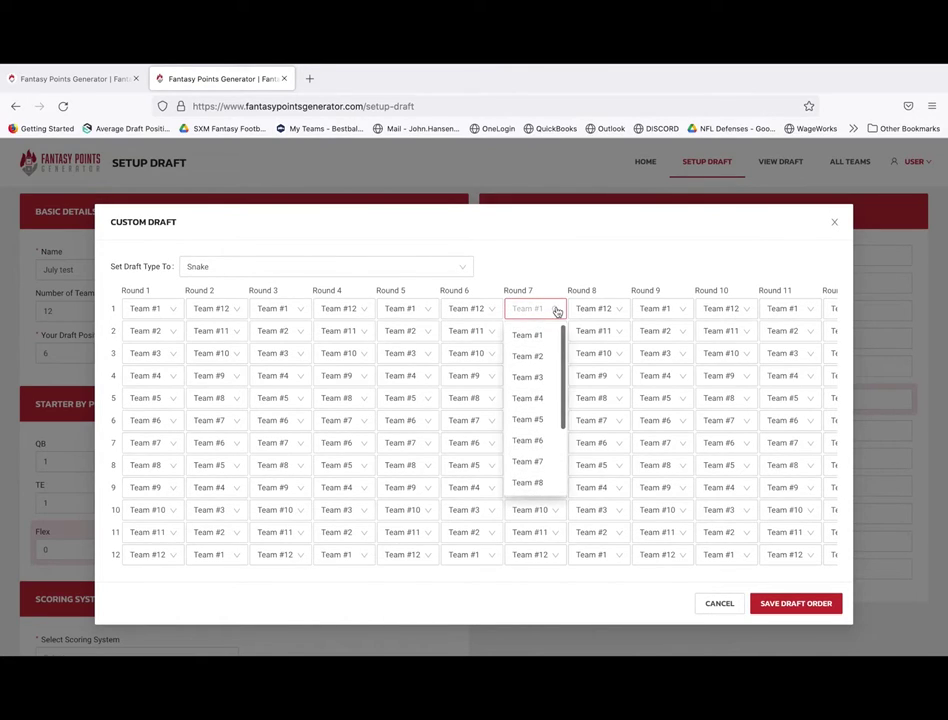
left_click(529, 399)
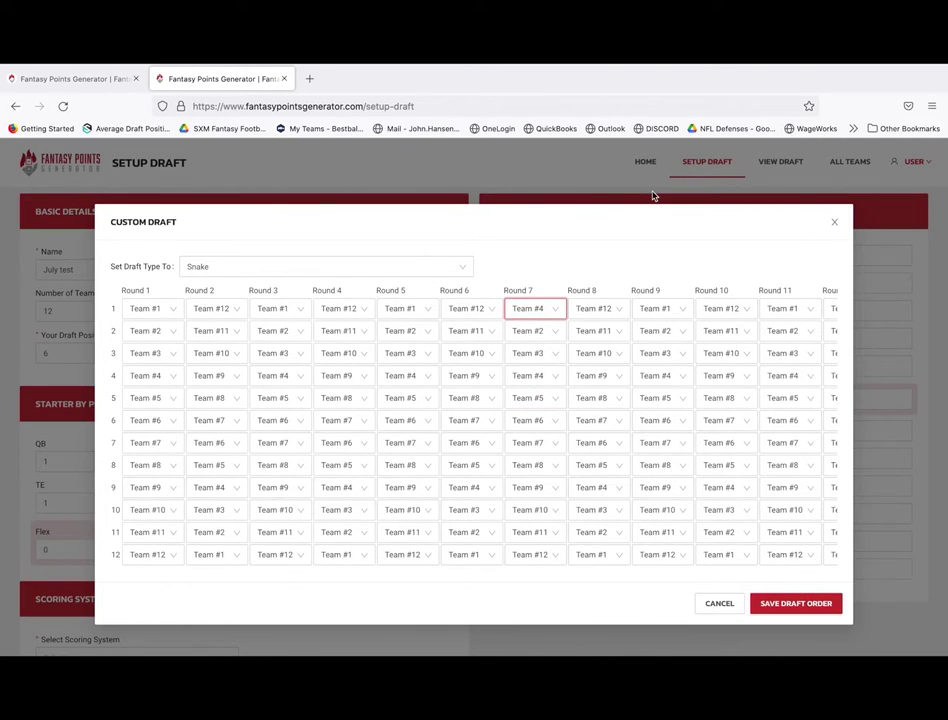
left_click(834, 224)
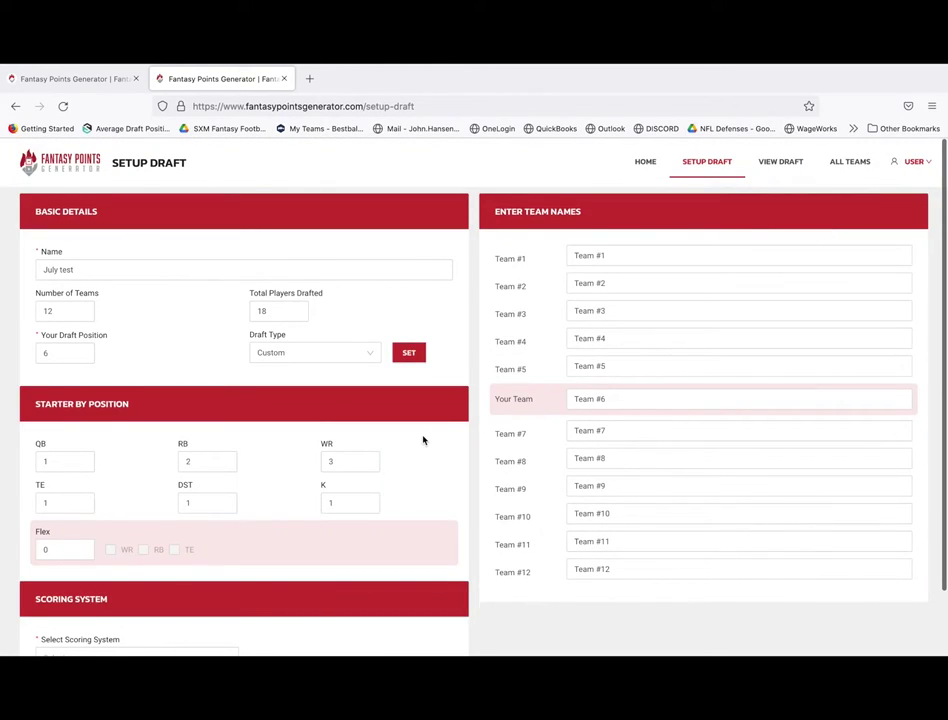
left_click(367, 353)
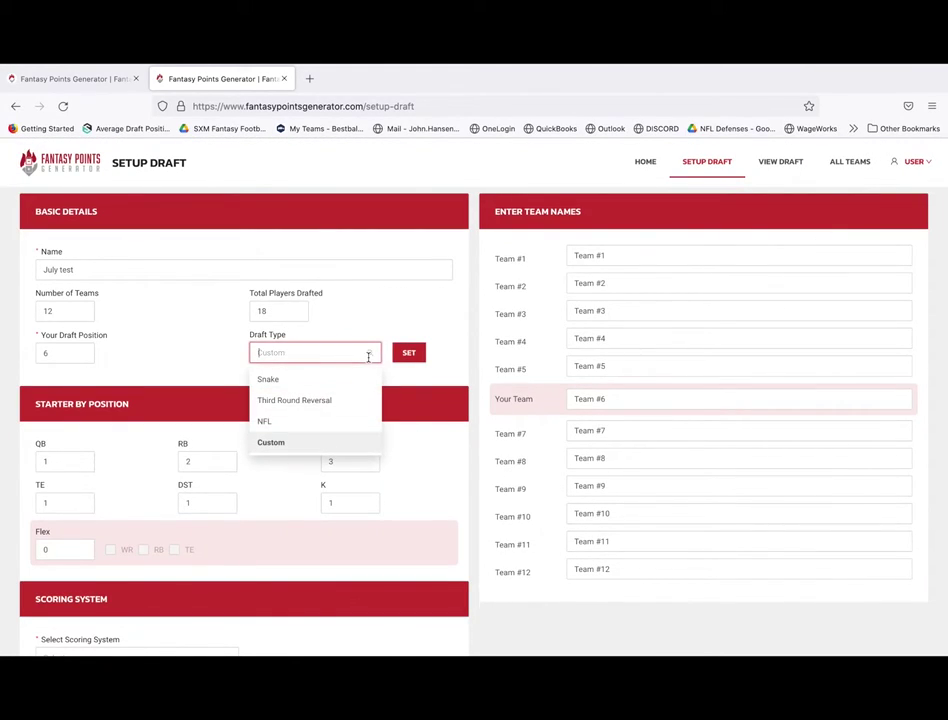
left_click(279, 381)
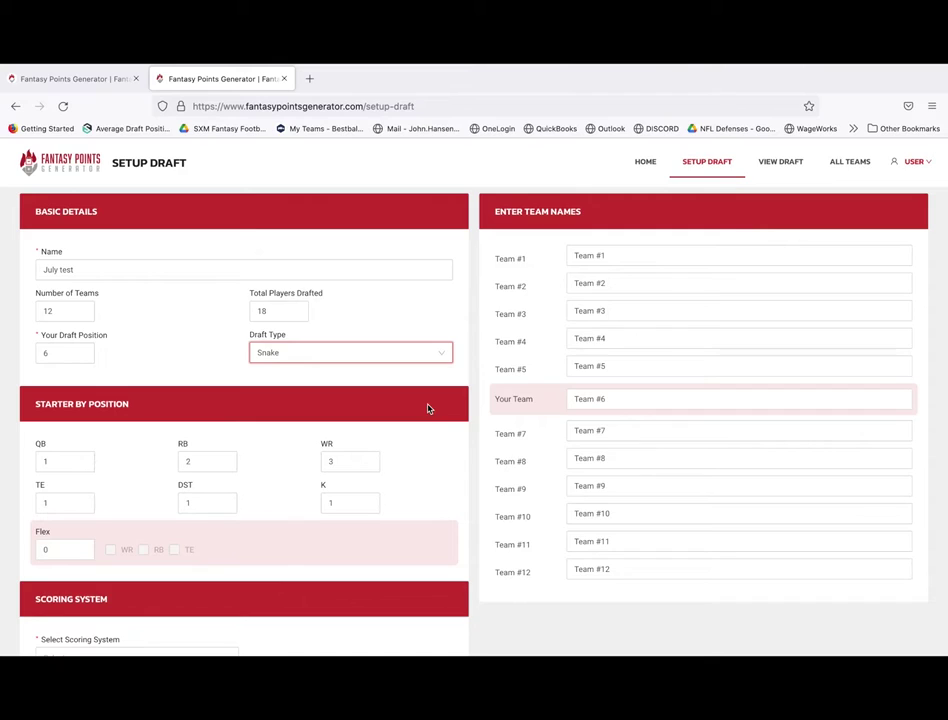
- Set the starting lineup to 1 flex spot and allow WR, RB and TE to fill it
scroll(428, 408, "down", 1)
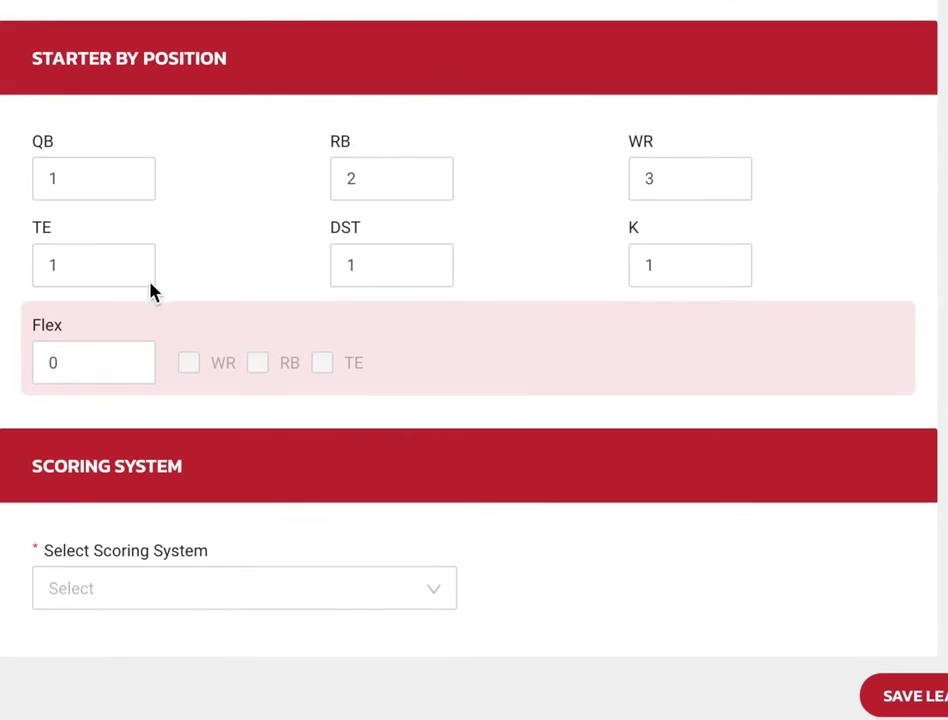
left_click(138, 394)
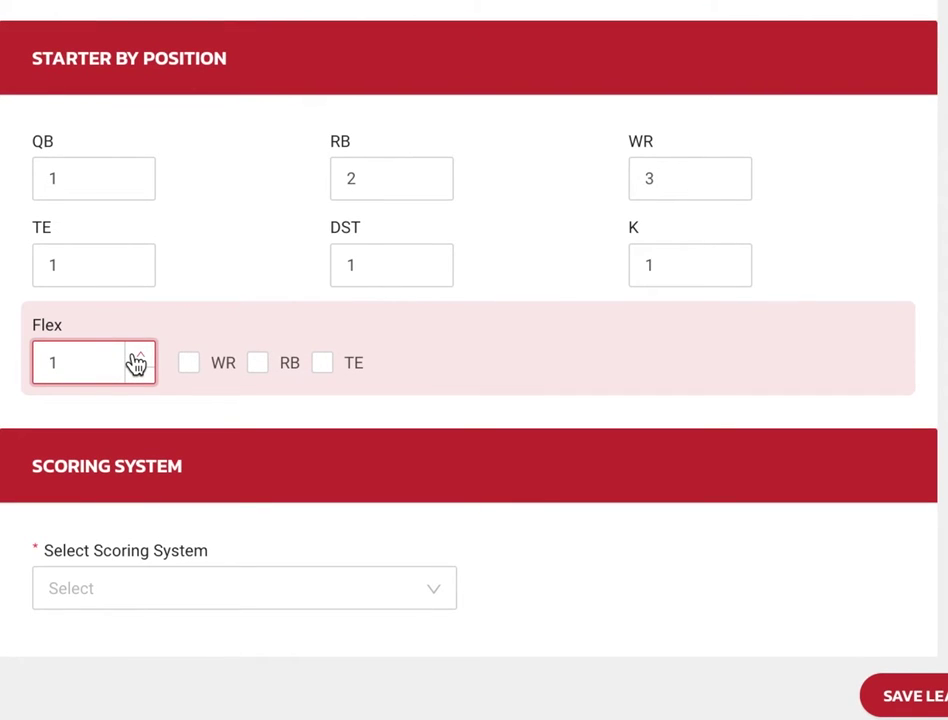
left_click(138, 355)
left_click(138, 355)
left_click(140, 371)
left_click(140, 371)
left_click(189, 363)
left_click(257, 363)
left_click(322, 363)
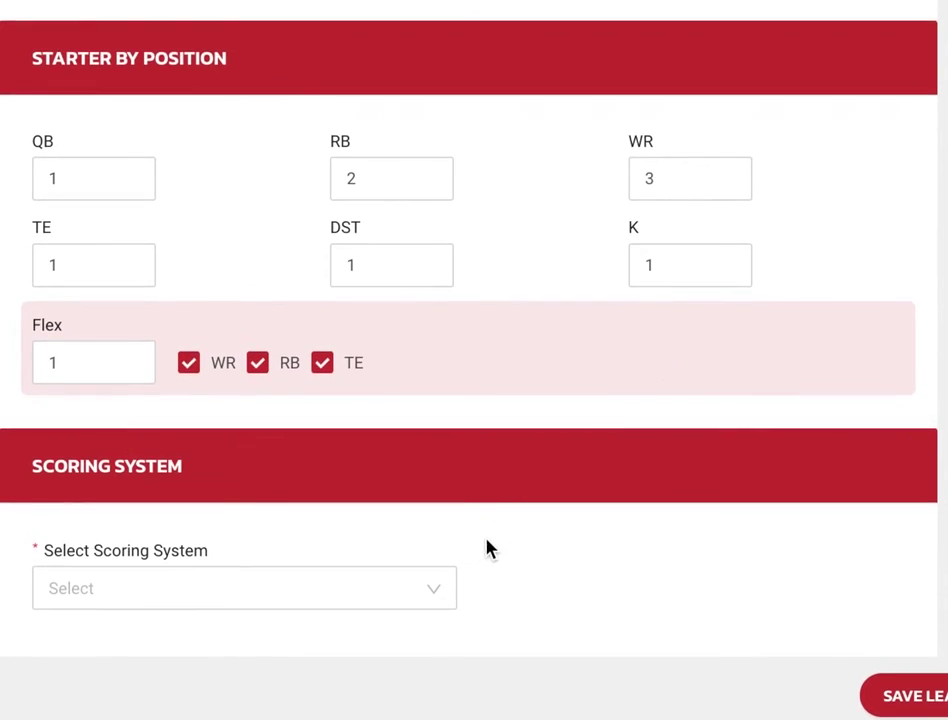
- Set the league's scoring system to PPR
left_click(440, 597)
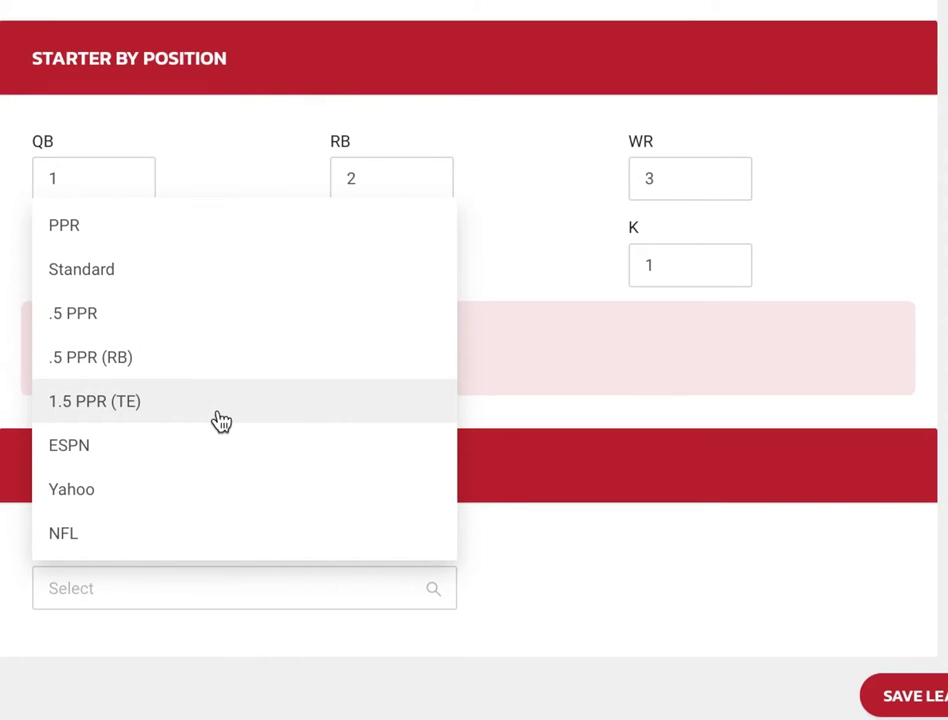
scroll(222, 421, "down", 2)
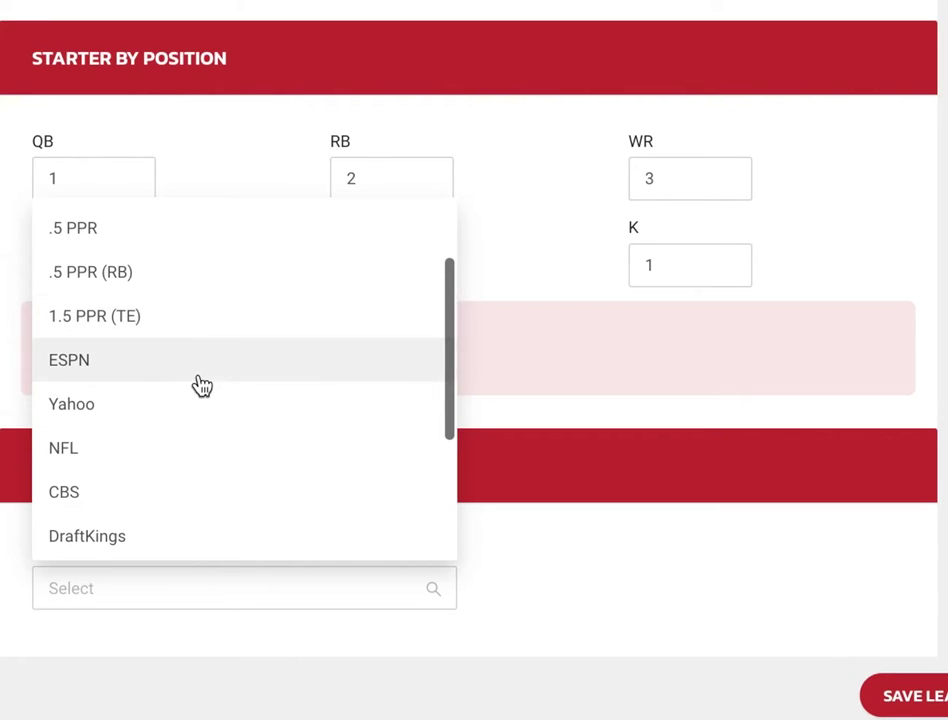
scroll(195, 446, "down", 1)
scroll(190, 470, "down", 2)
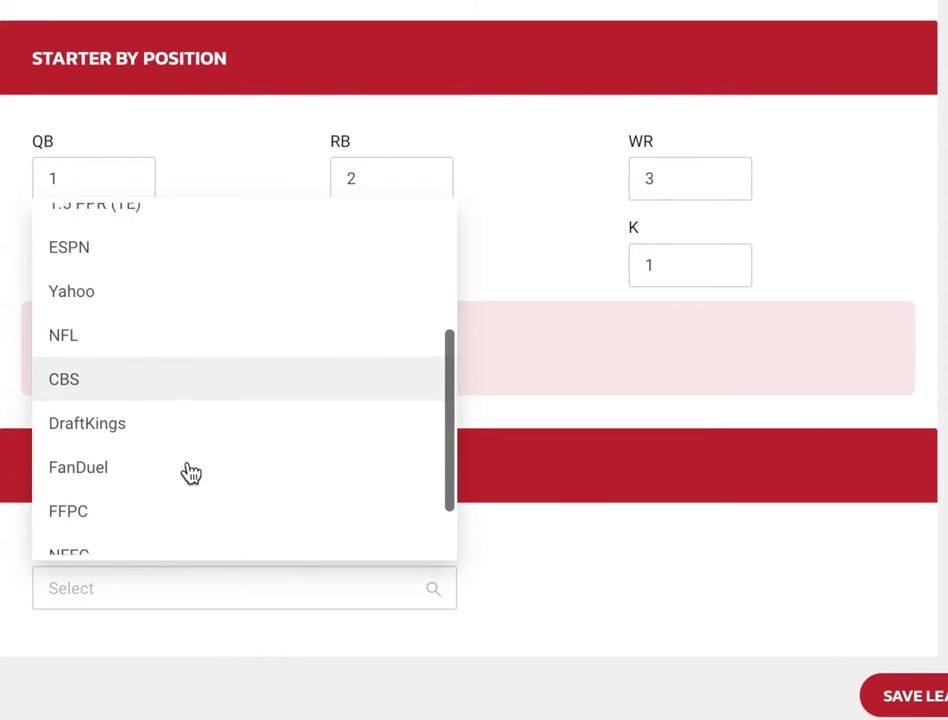
scroll(190, 472, "down", 2)
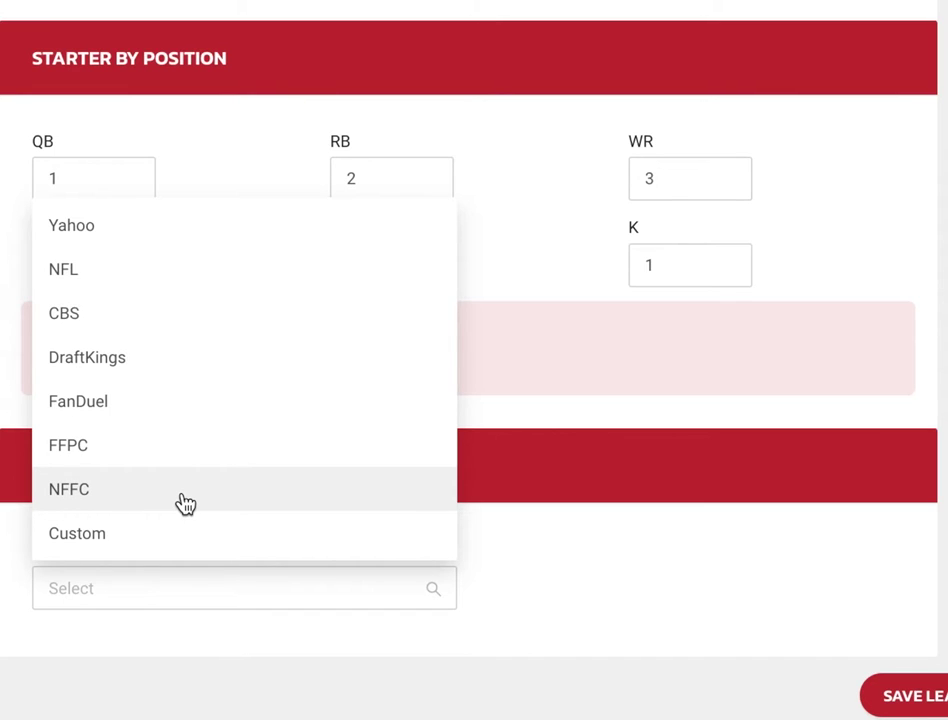
scroll(237, 368, "up", 3)
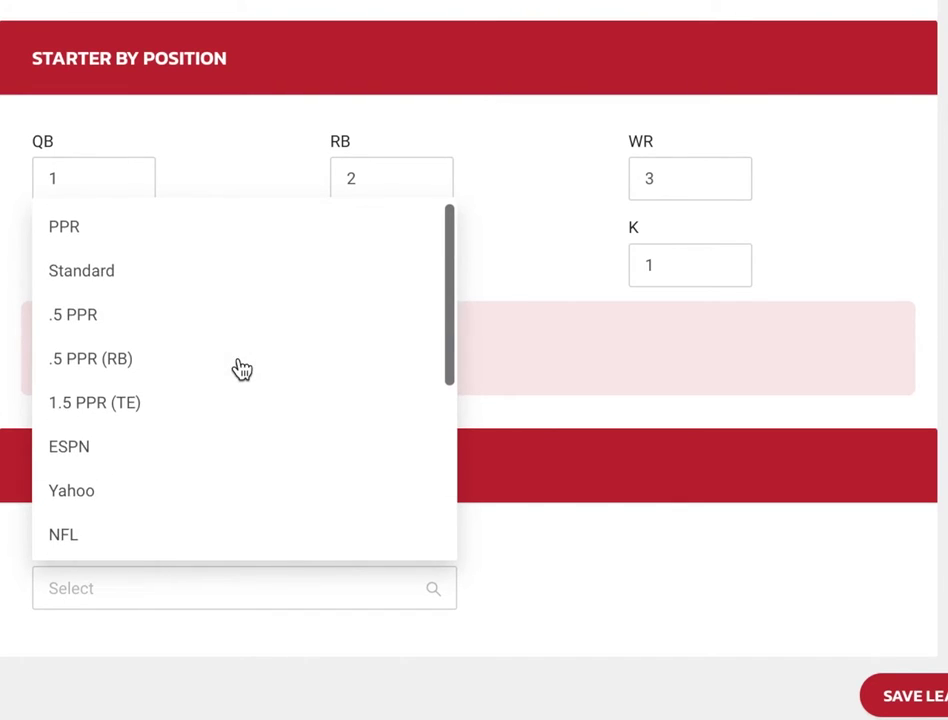
left_click(77, 233)
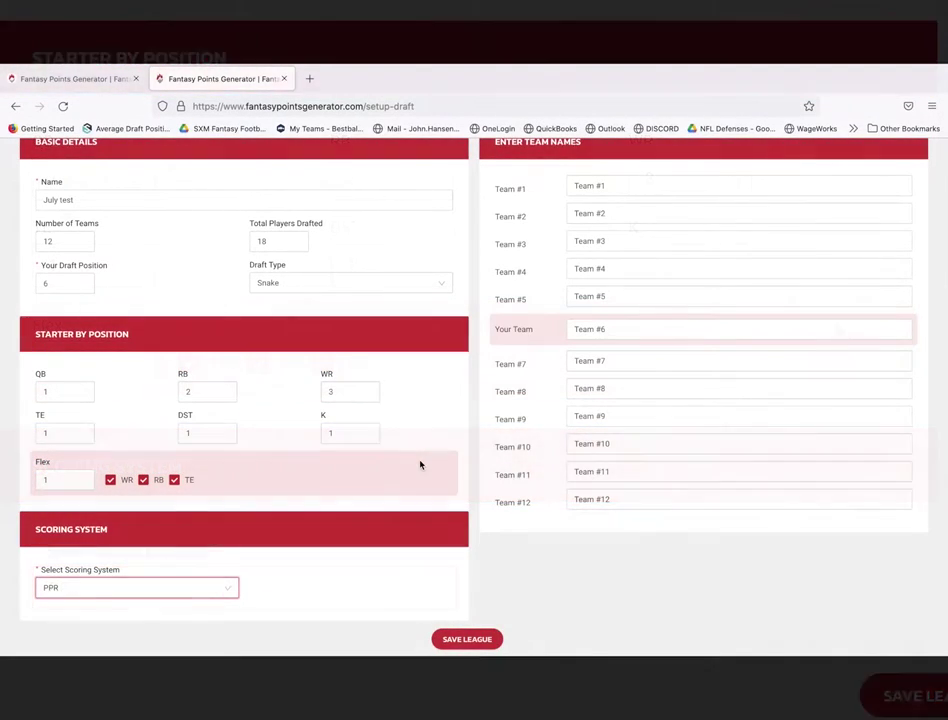
- Rename your own team in the team names list to TG and save the league
scroll(419, 461, "up", 2)
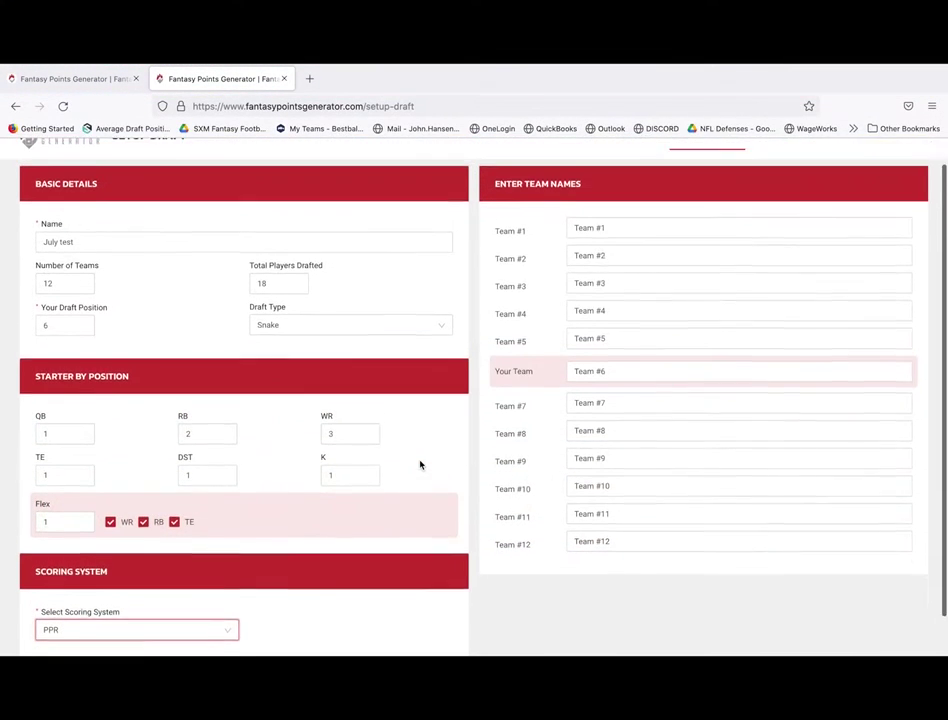
triple_click(636, 399)
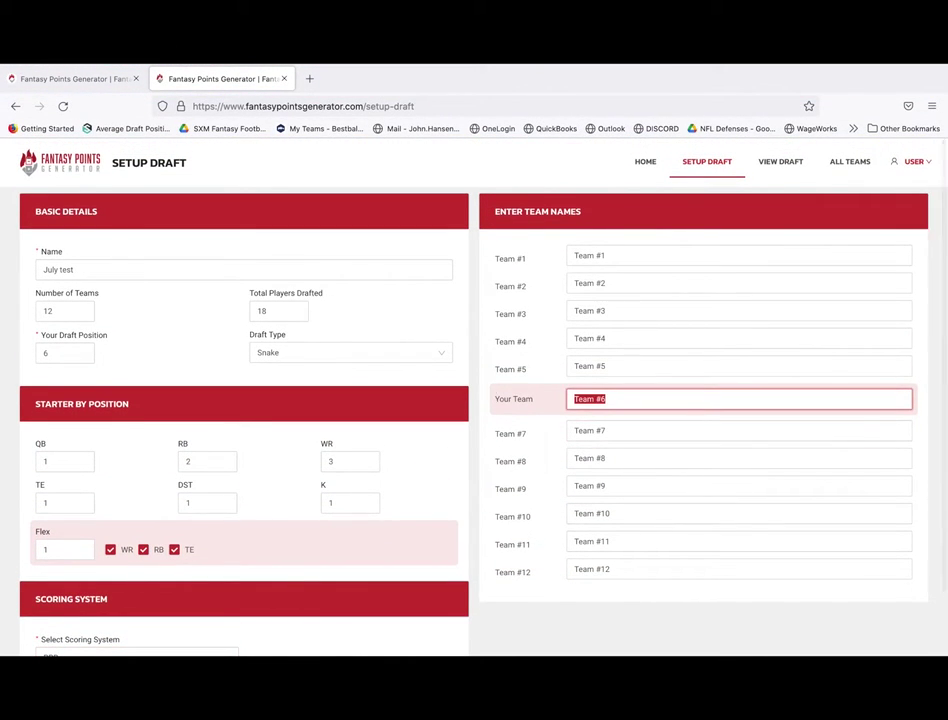
key("BackSpace")
type("Jo")
key("BackSpace")
key("BackSpace")
type("TG")
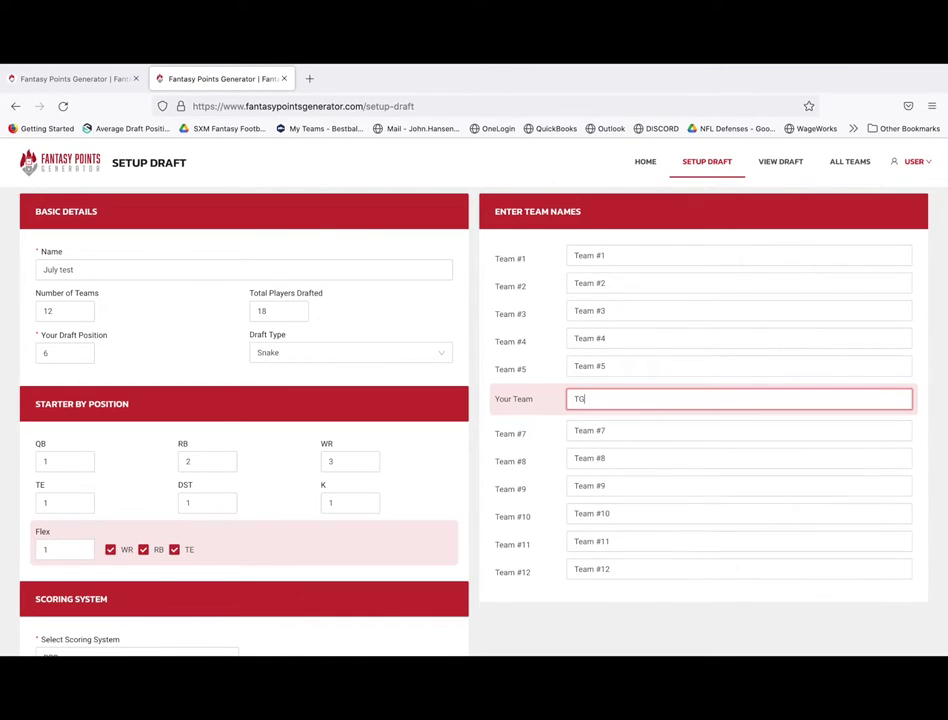
left_click(717, 432)
scroll(717, 432, "down", 2)
scroll(717, 432, "up", 2)
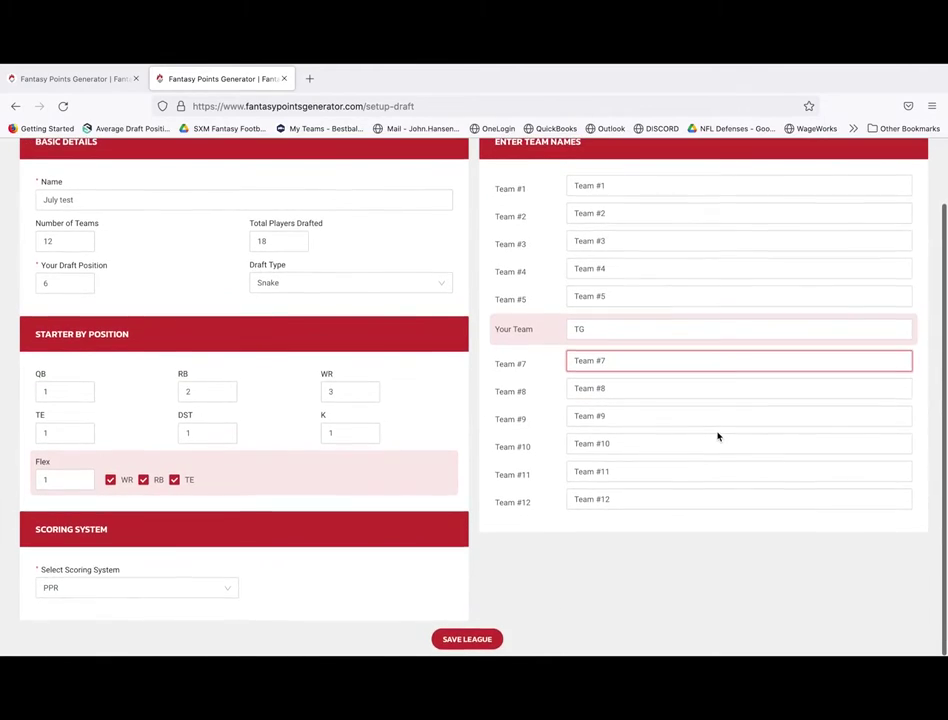
scroll(717, 432, "down", 2)
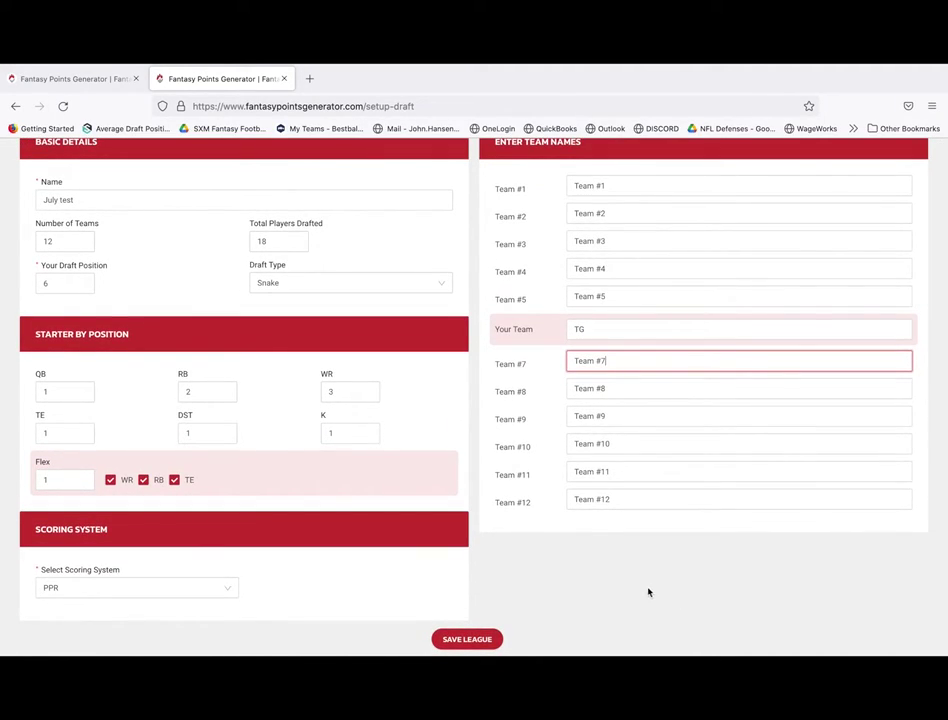
left_click(470, 640)
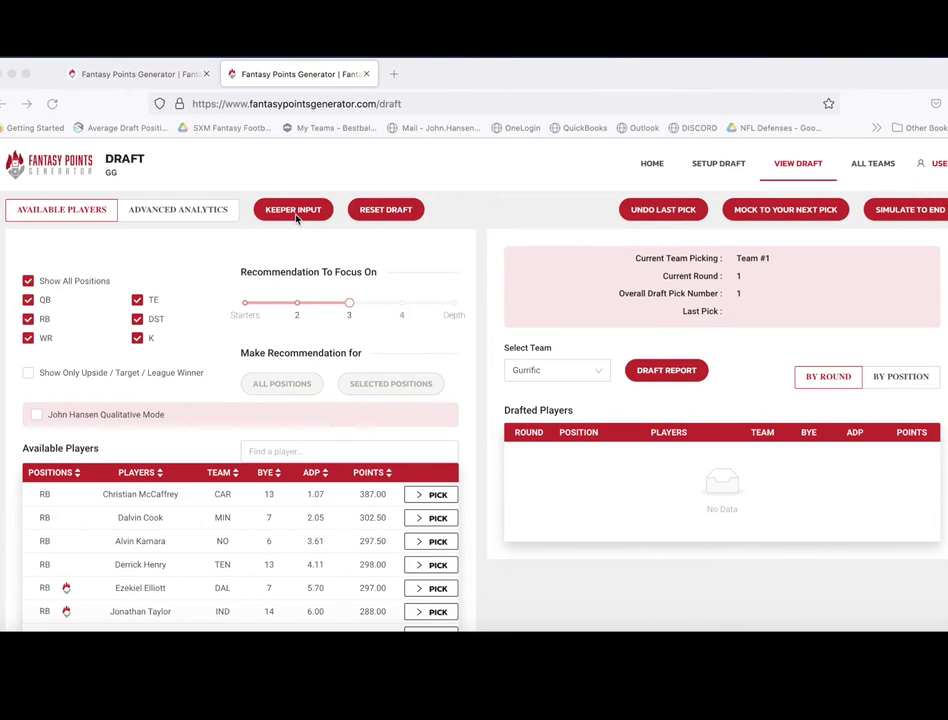
- Try the recommendation focus at Starters, 2 and Depth, and return it to 3
scroll(425, 339, "down", 1)
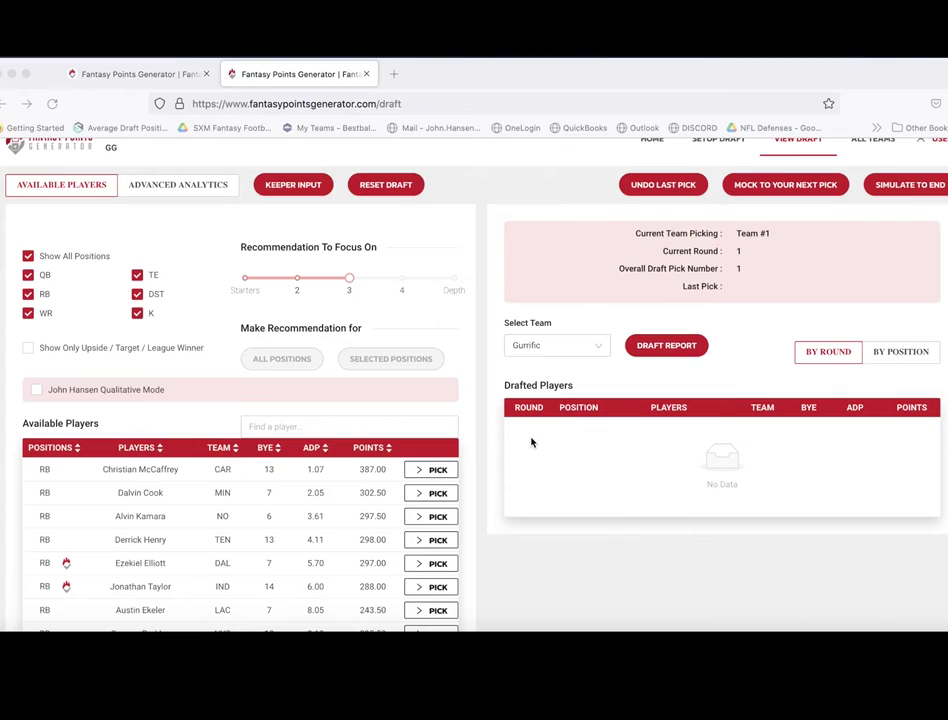
scroll(531, 443, "down", 1)
scroll(531, 443, "up", 2)
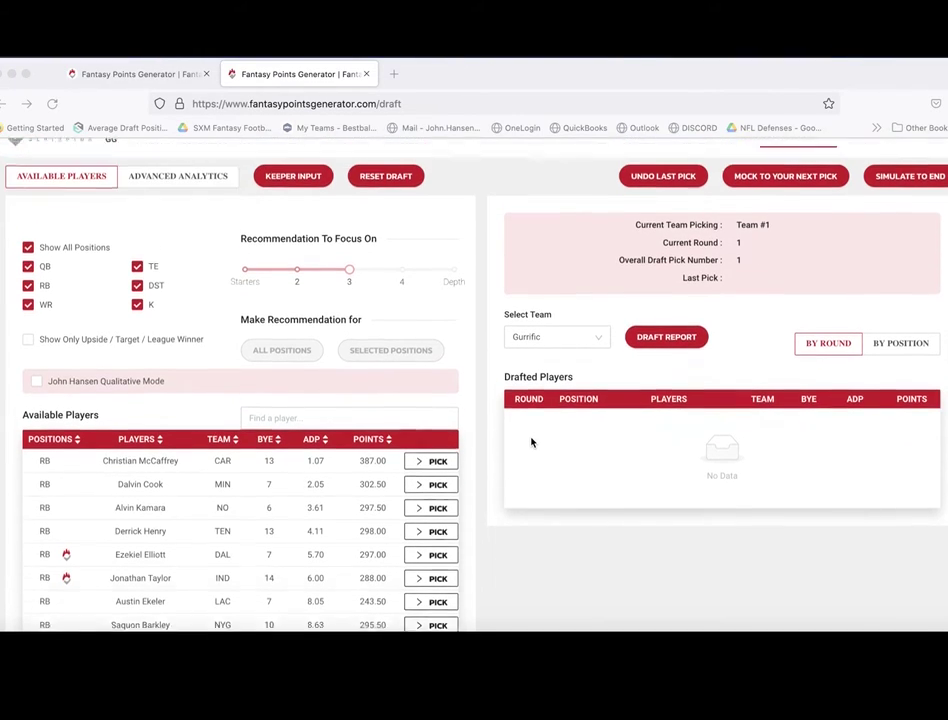
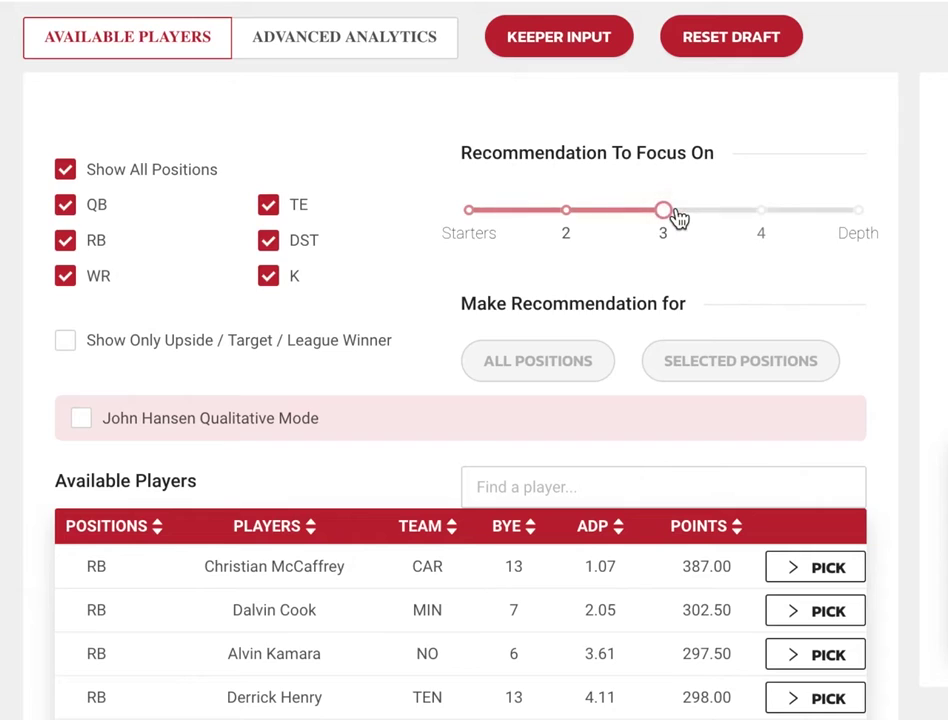
left_click(495, 220)
left_click_drag(495, 220, 493, 218)
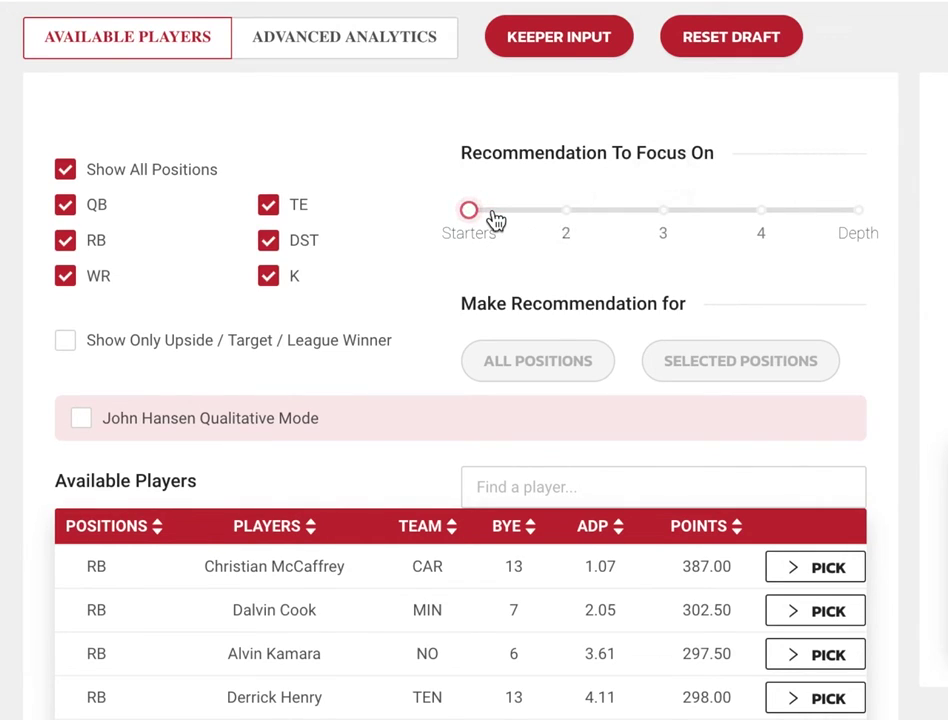
left_click(859, 220)
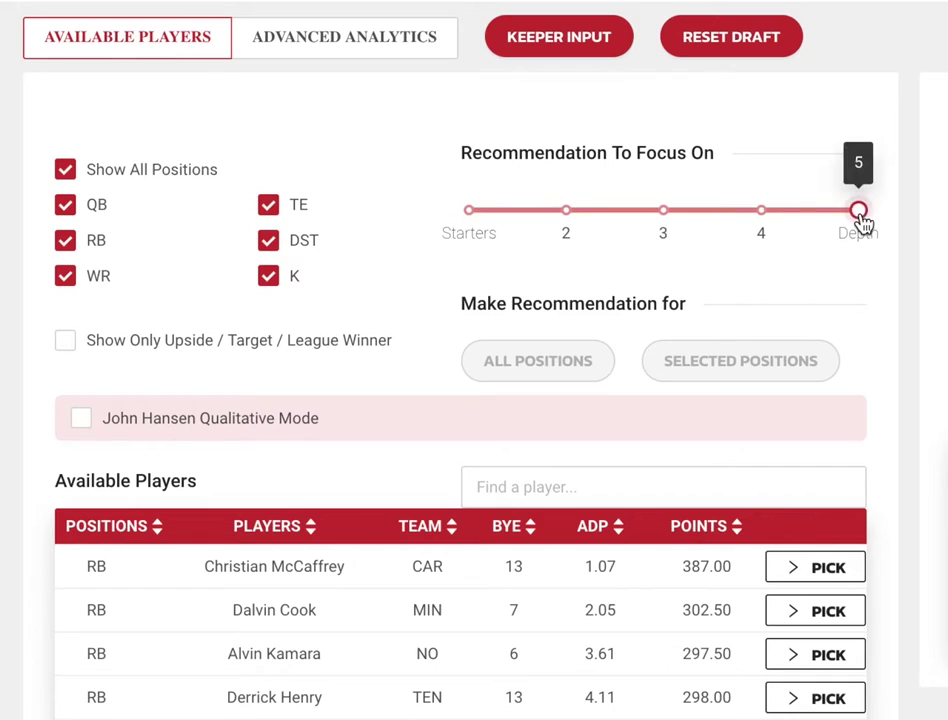
left_click(663, 214)
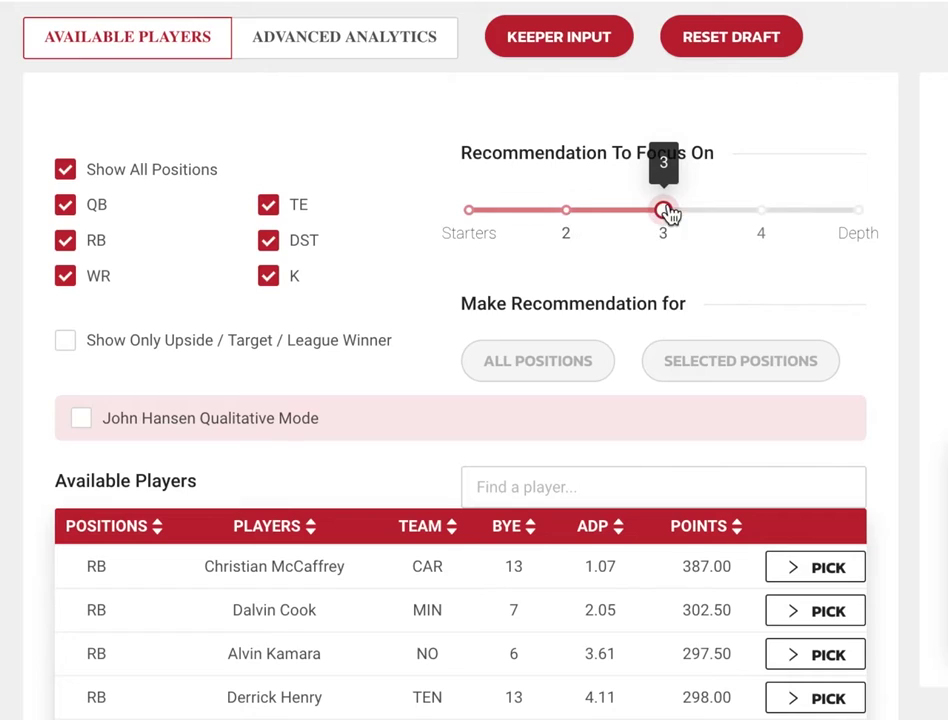
left_click(563, 214)
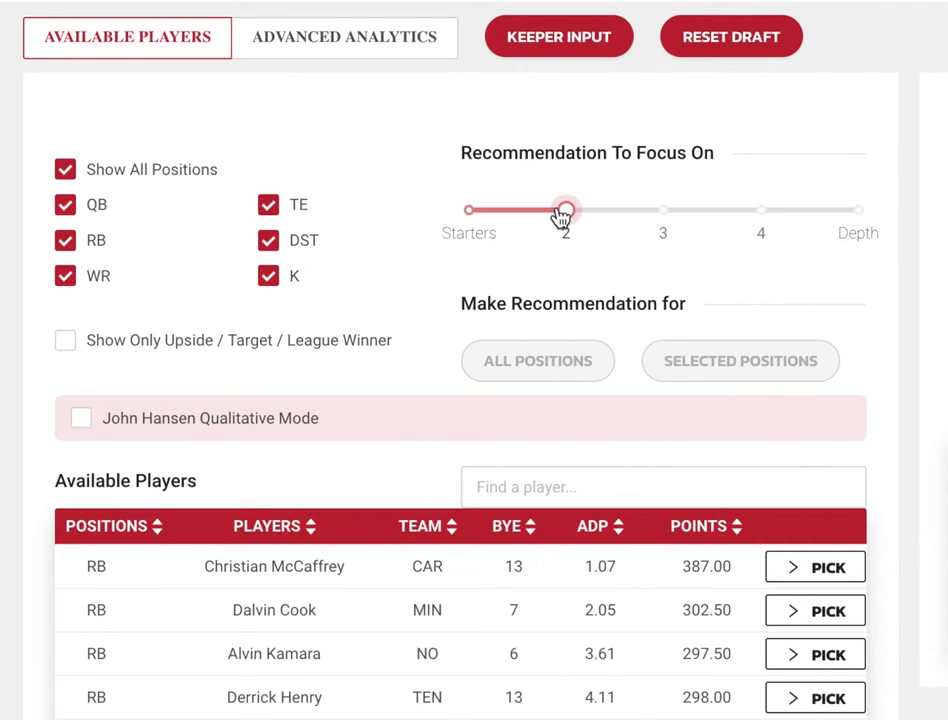
left_click(856, 214)
left_click(663, 214)
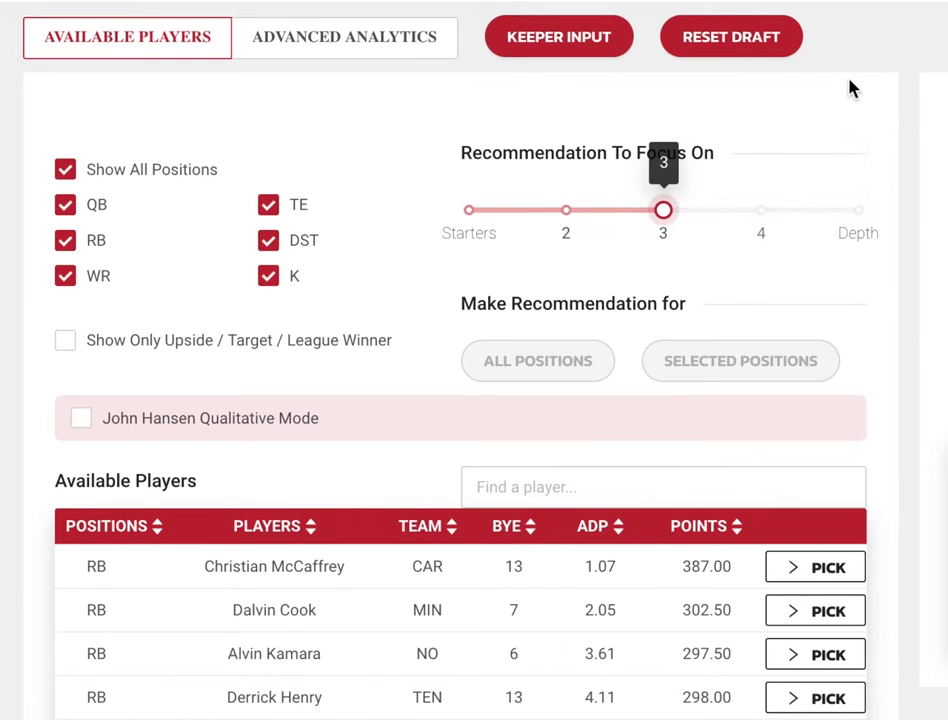
- Limit the available players to Upside / Target / League Winner and turn on Qualitative Mode
left_click(66, 341)
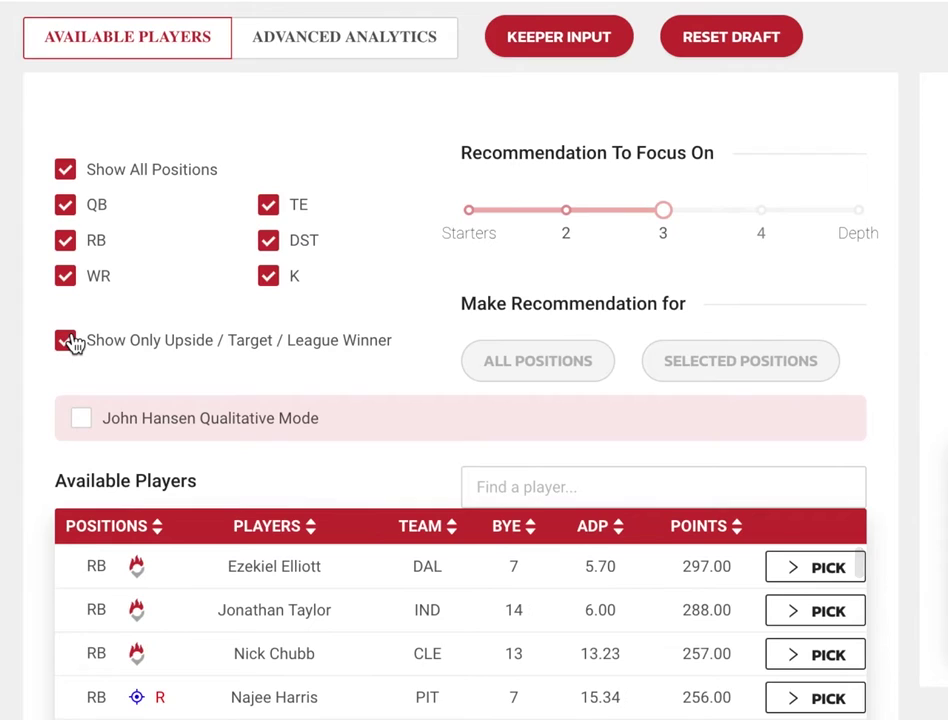
scroll(385, 300, "down", 2)
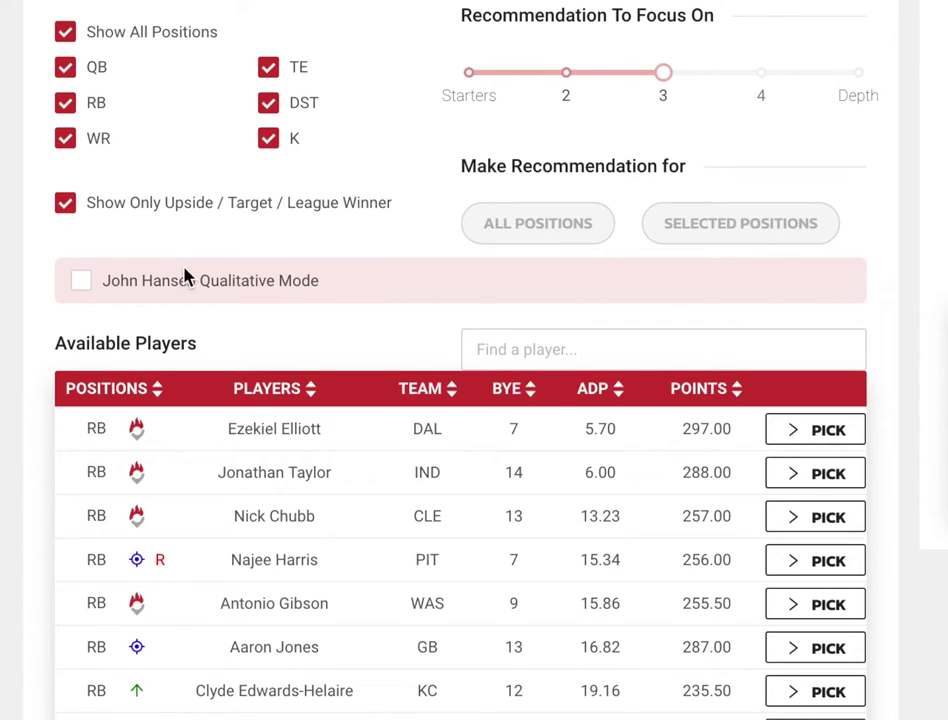
left_click(80, 283)
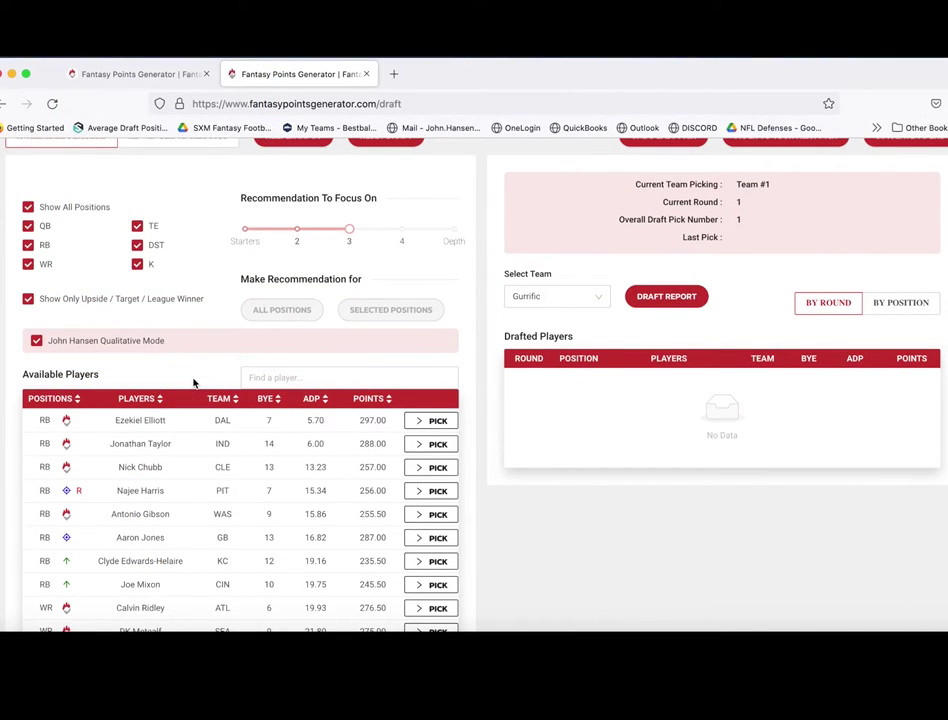
- Mock the draft to your first pick and review the draft report of all drafted players
scroll(194, 383, "down", 1)
scroll(194, 383, "up", 3)
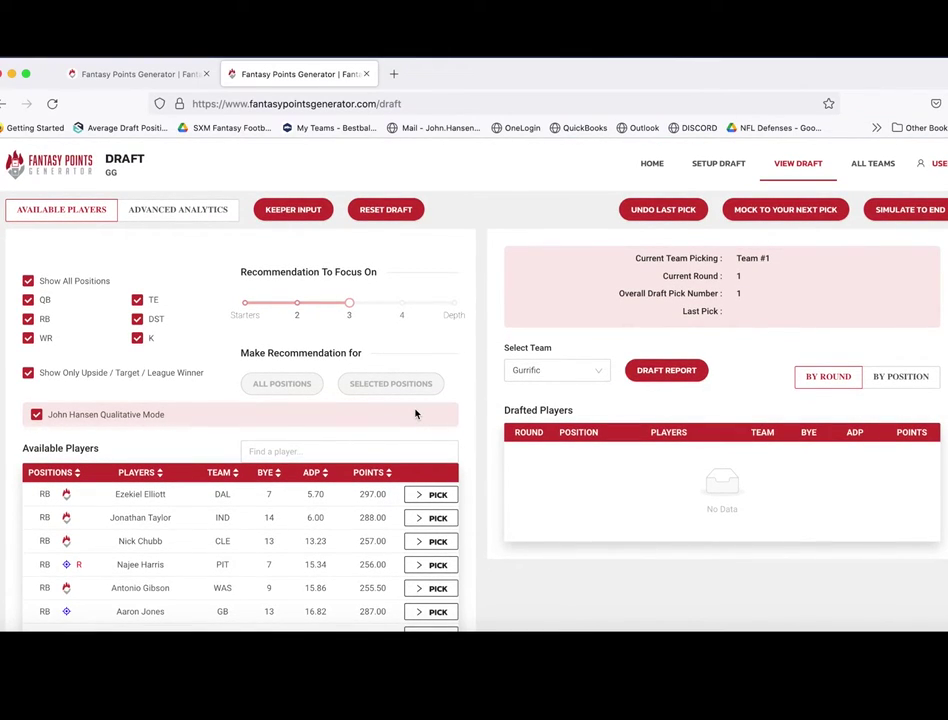
scroll(415, 413, "down", 2)
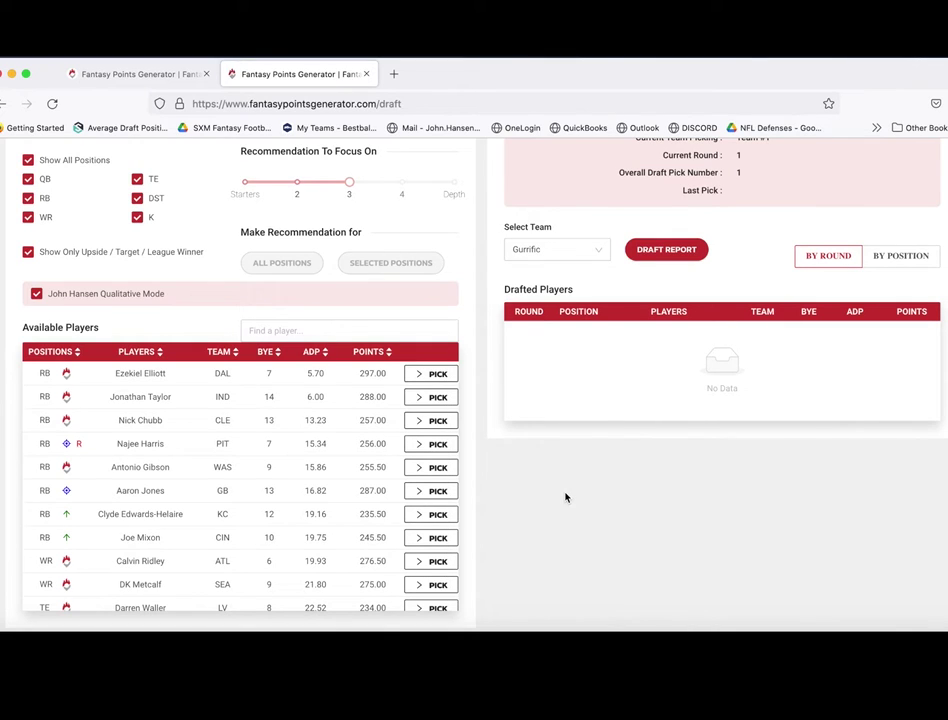
scroll(565, 497, "up", 2)
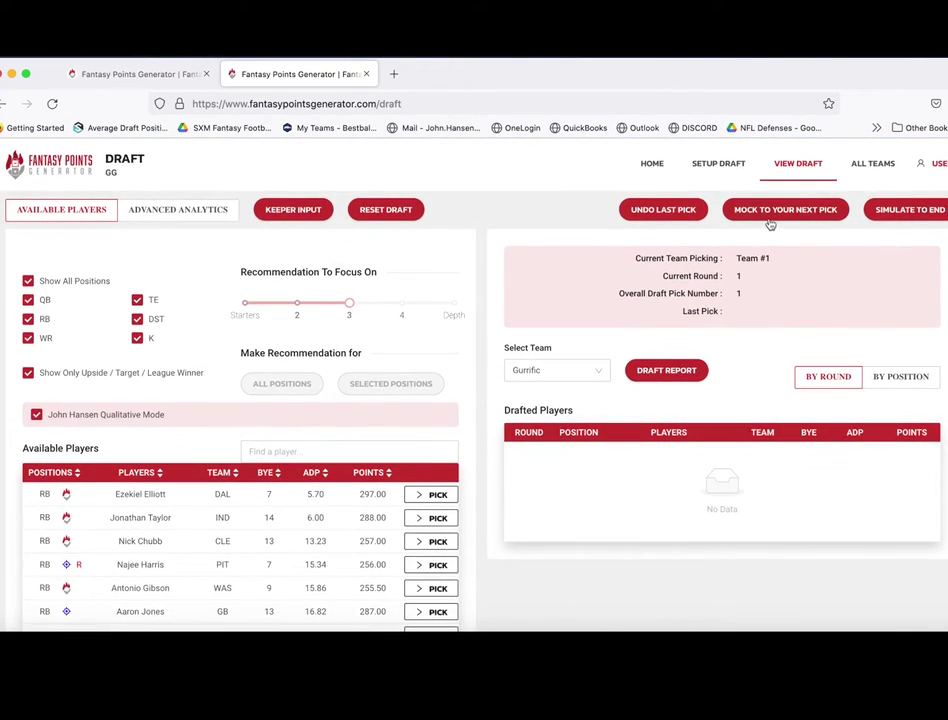
left_click(783, 210)
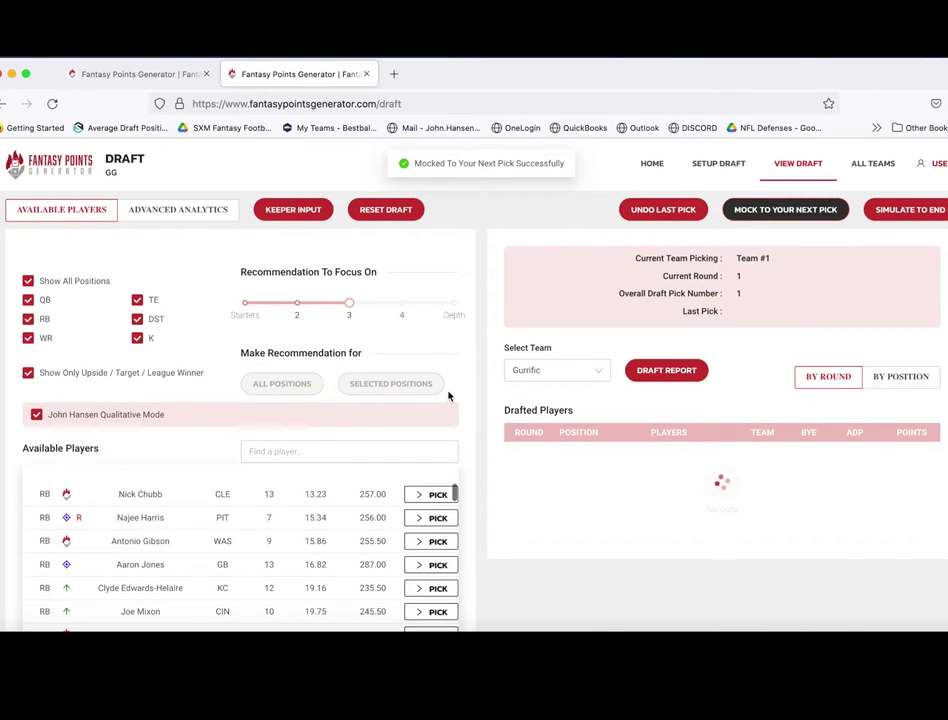
left_click(662, 375)
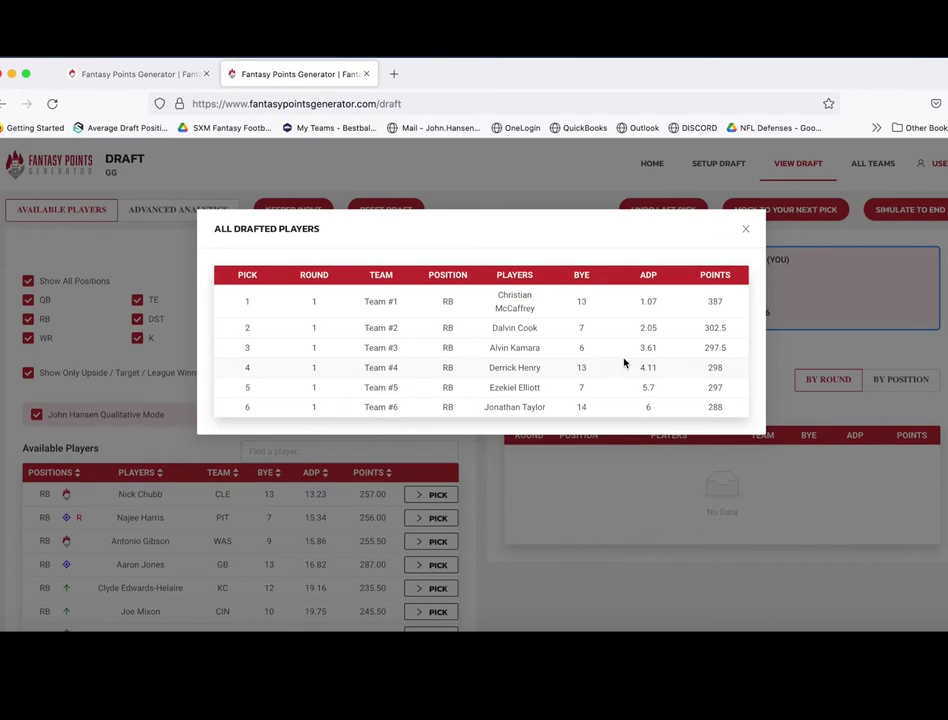
left_click(744, 233)
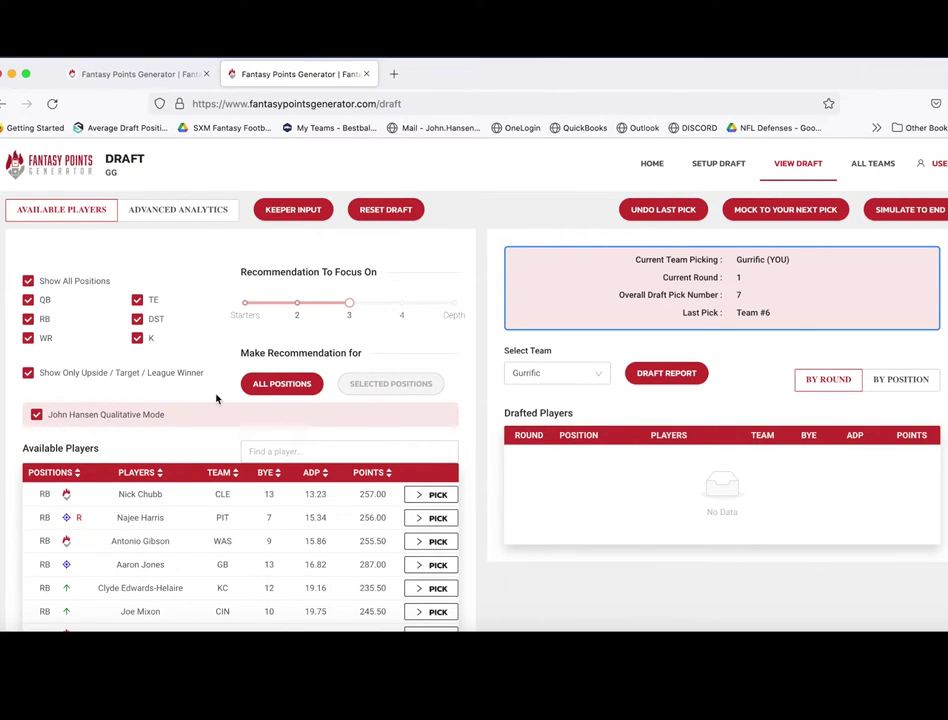
- Draft Travis Kelce from the all-positions recommendation in round 1 and mock the draft to your next pick
left_click(277, 386)
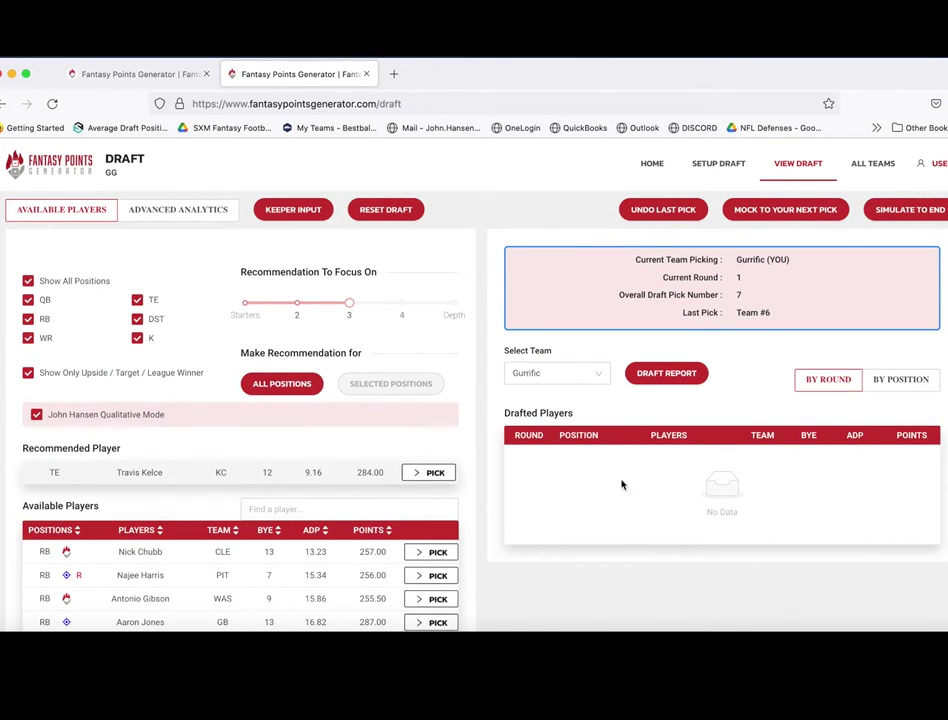
left_click(434, 476)
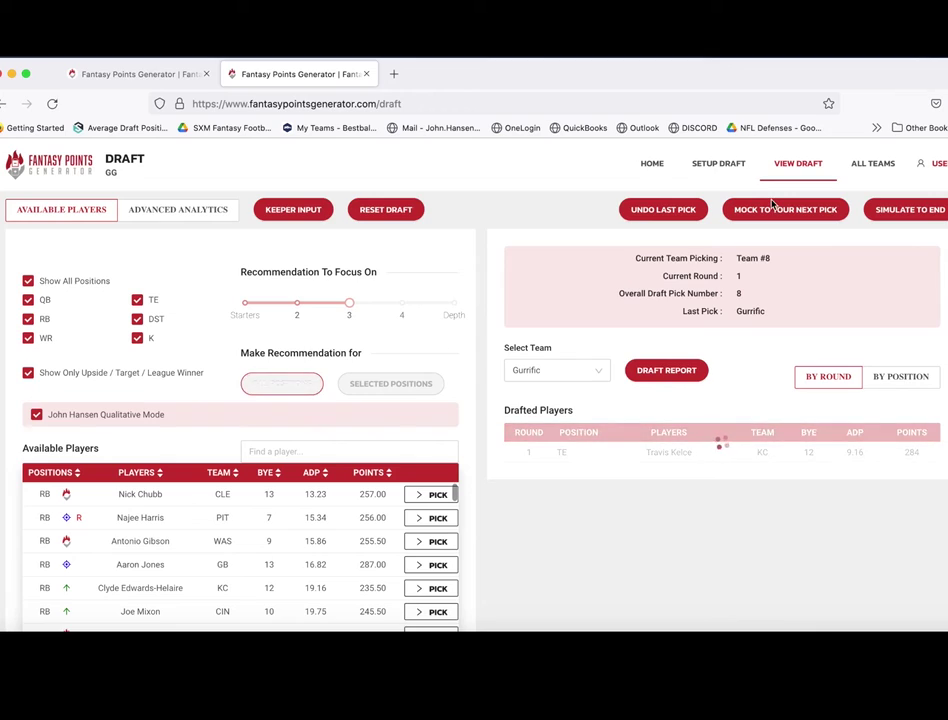
left_click(773, 215)
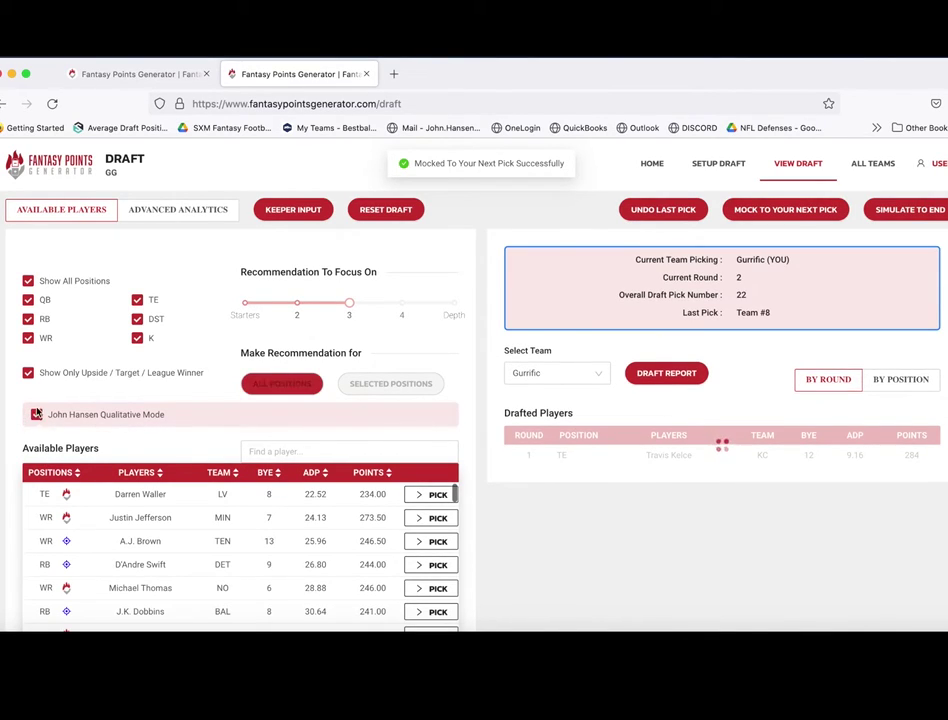
- Get a recommendation across all positions for round 2 and draft wide receiver Justin Jefferson
left_click(271, 384)
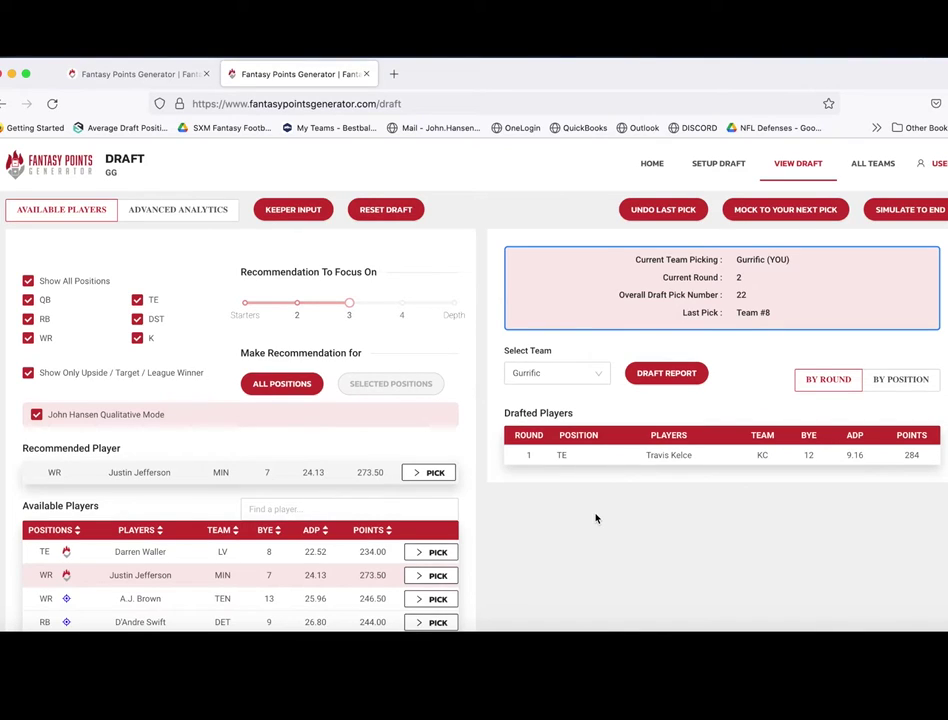
scroll(596, 518, "down", 1)
scroll(596, 518, "down", 1)
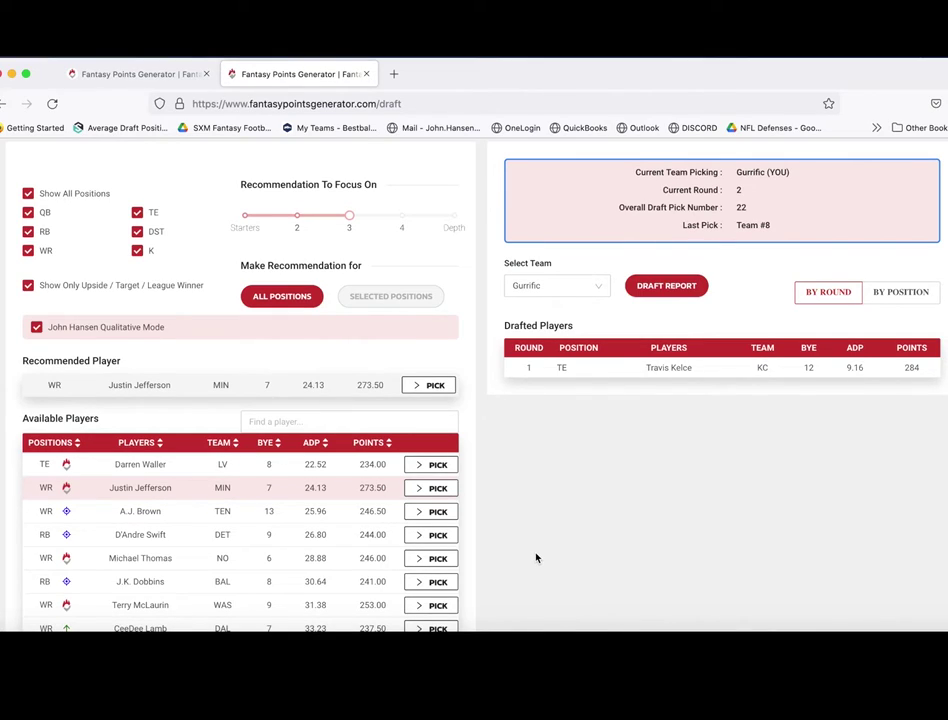
left_click(432, 385)
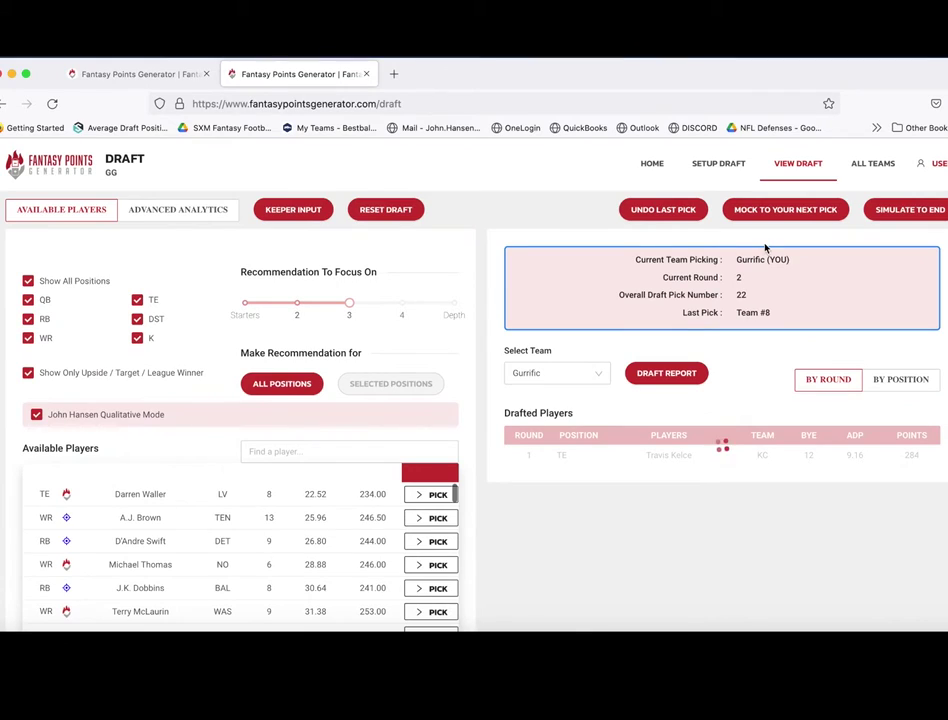
- Review your team's drafted players, switching the list to the by-position view and back to by round
scroll(783, 530, "down", 2)
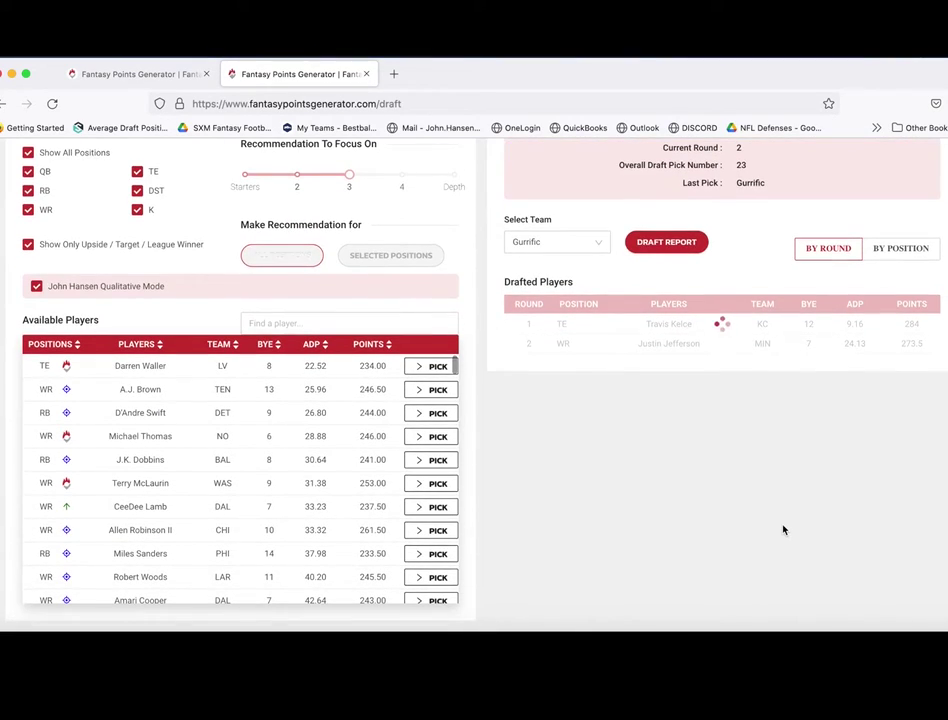
scroll(783, 530, "up", 1)
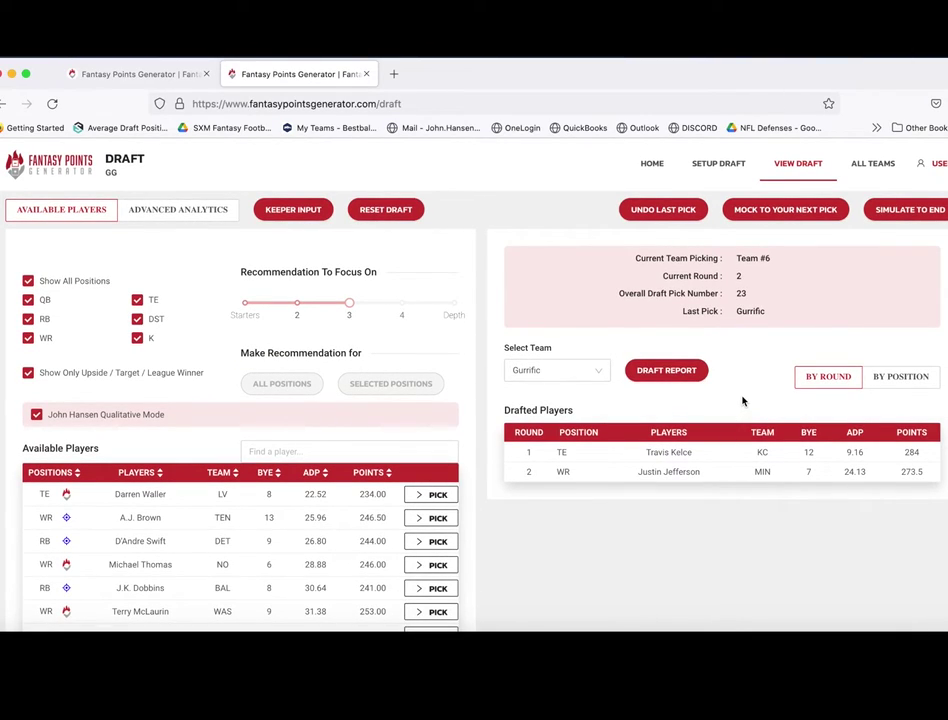
left_click(896, 376)
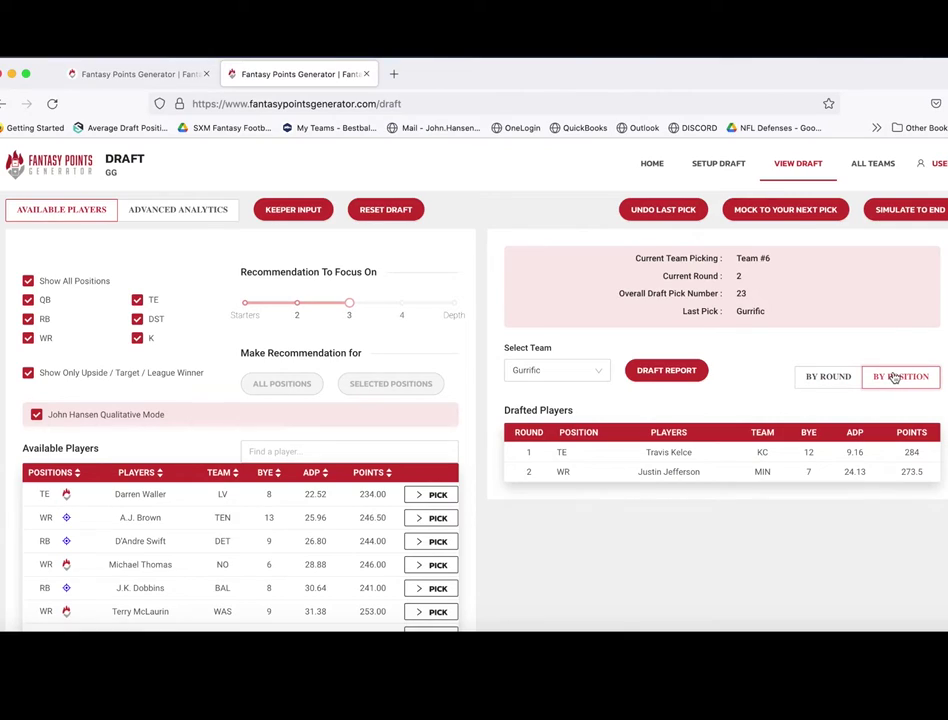
left_click(844, 377)
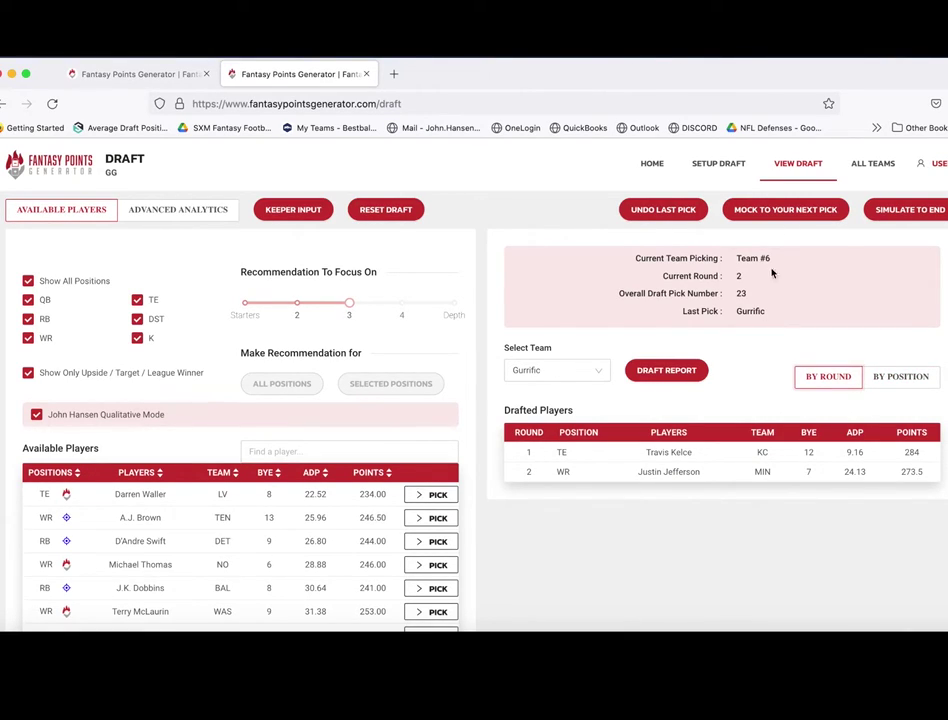
- Mock the draft to your round 3 pick and draft running back Miles Sanders from the all-positions recommendation
left_click(799, 216)
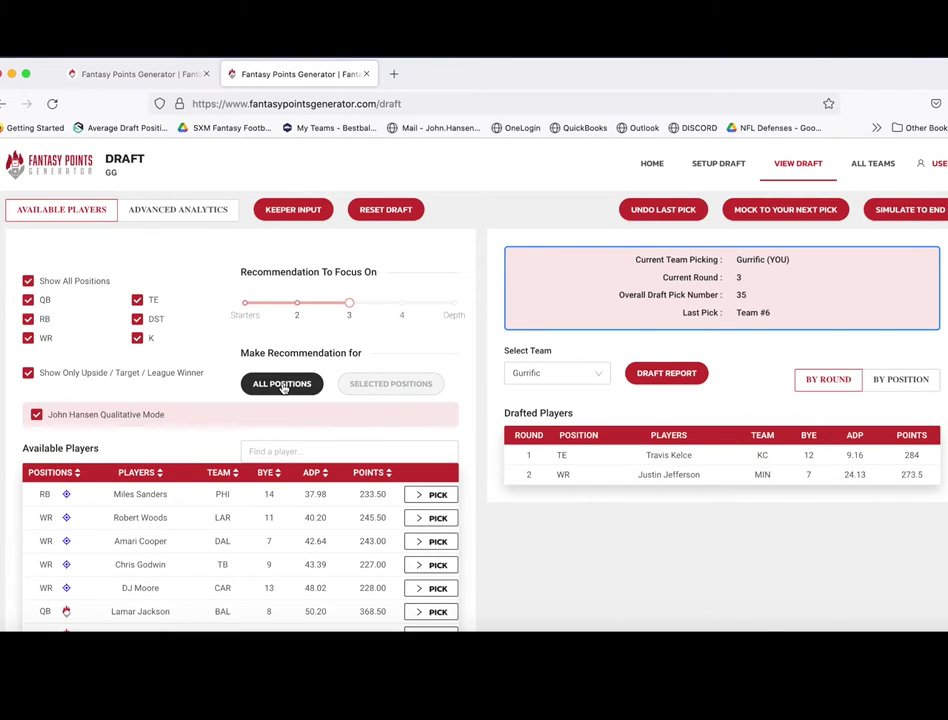
left_click(283, 386)
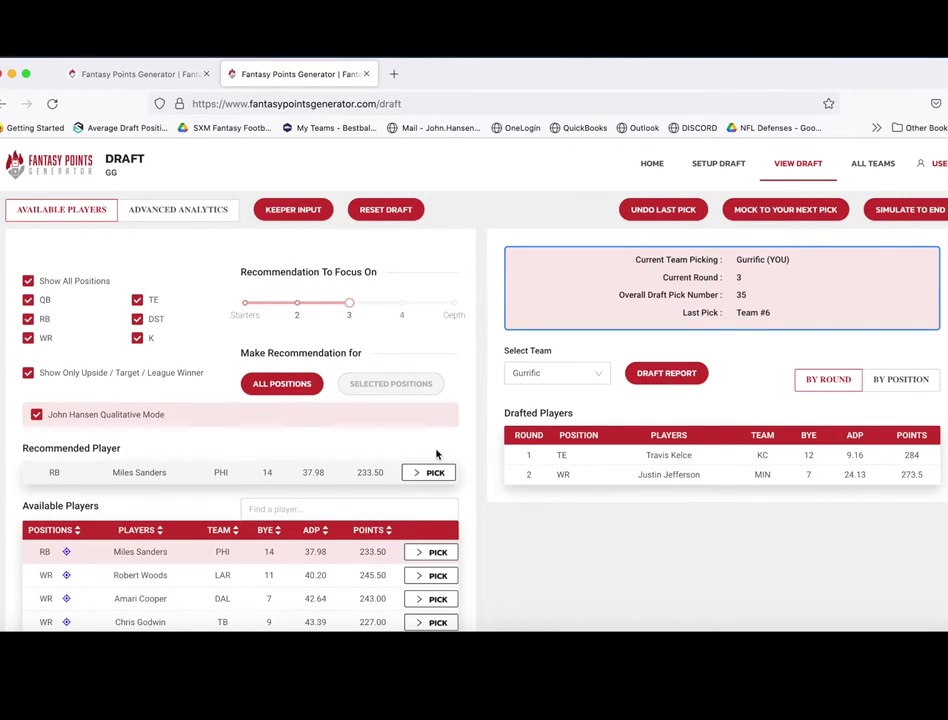
left_click(430, 473)
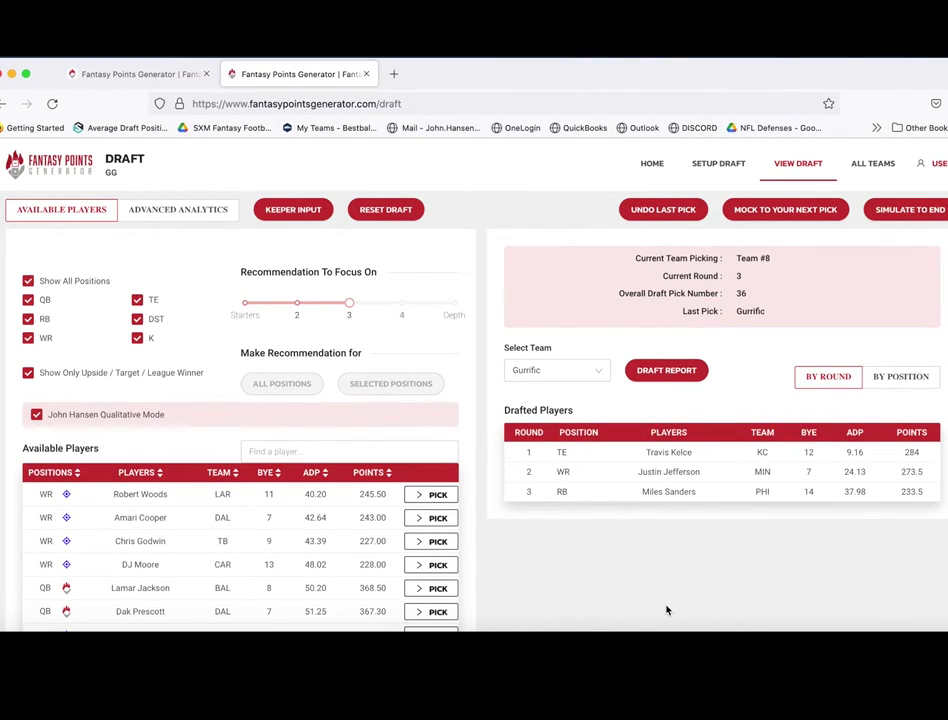
- Mock the draft to your round 4 pick and draft Darrell Henderson Jr. from the all-positions recommendation
left_click(784, 218)
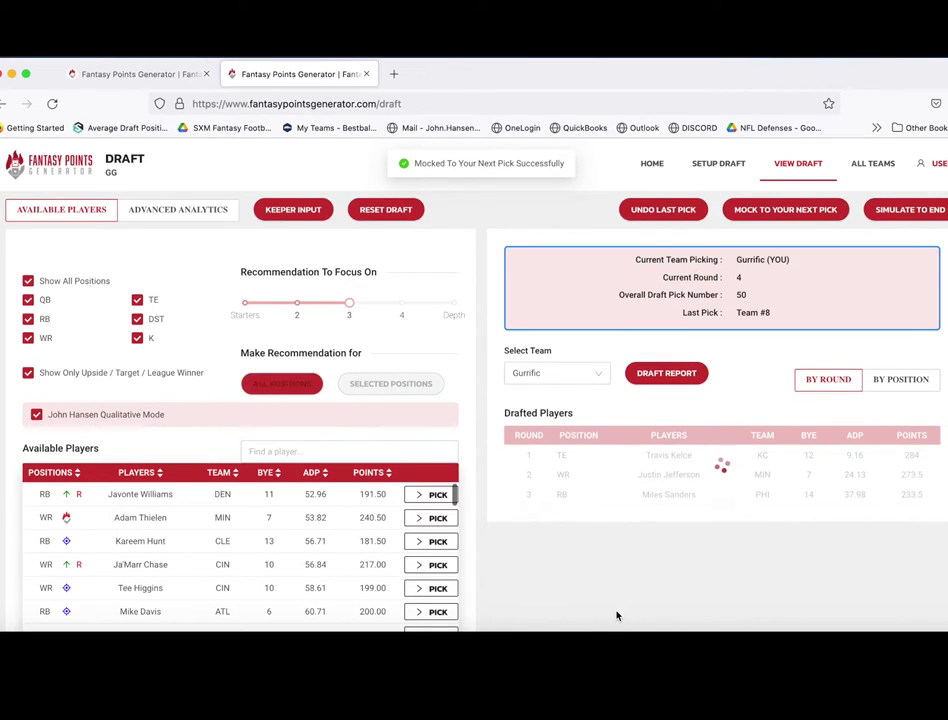
left_click(281, 383)
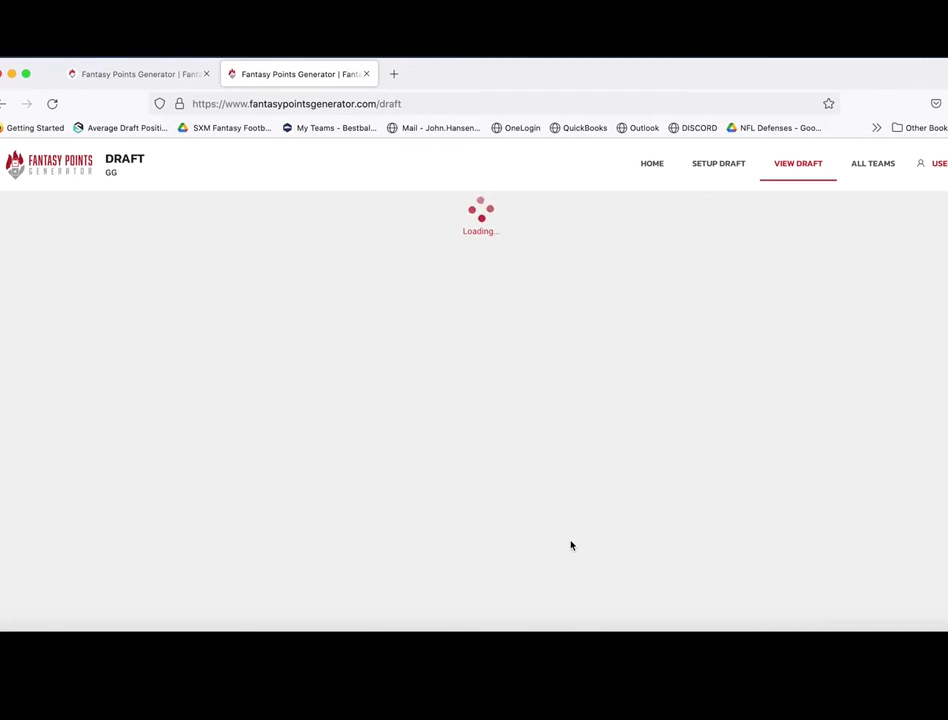
scroll(571, 545, "down", 1)
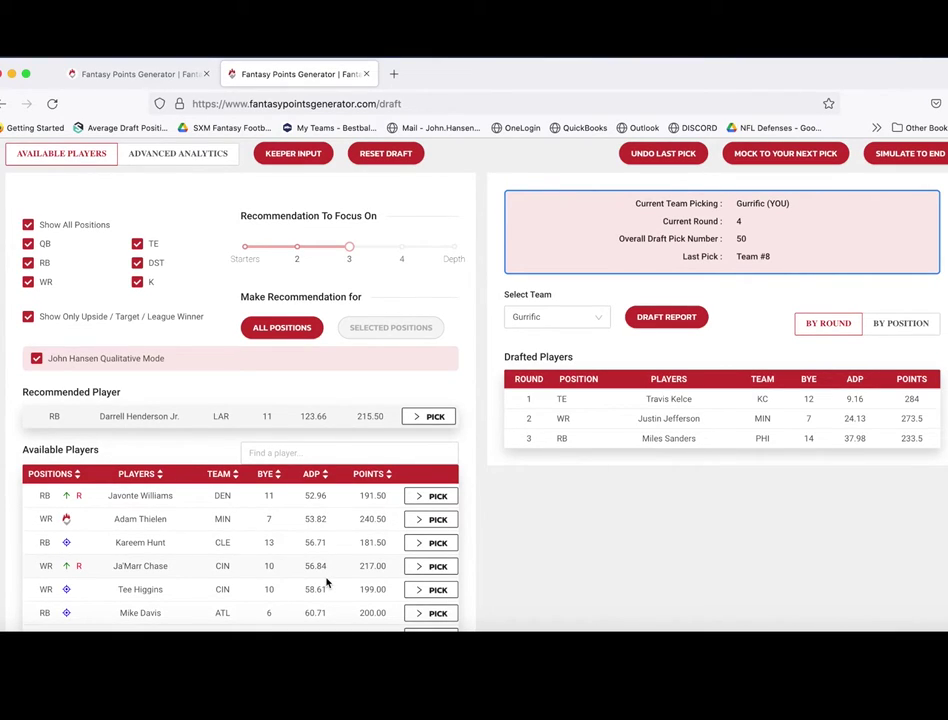
scroll(326, 582, "down", 3)
scroll(326, 582, "up", 3)
left_click(434, 416)
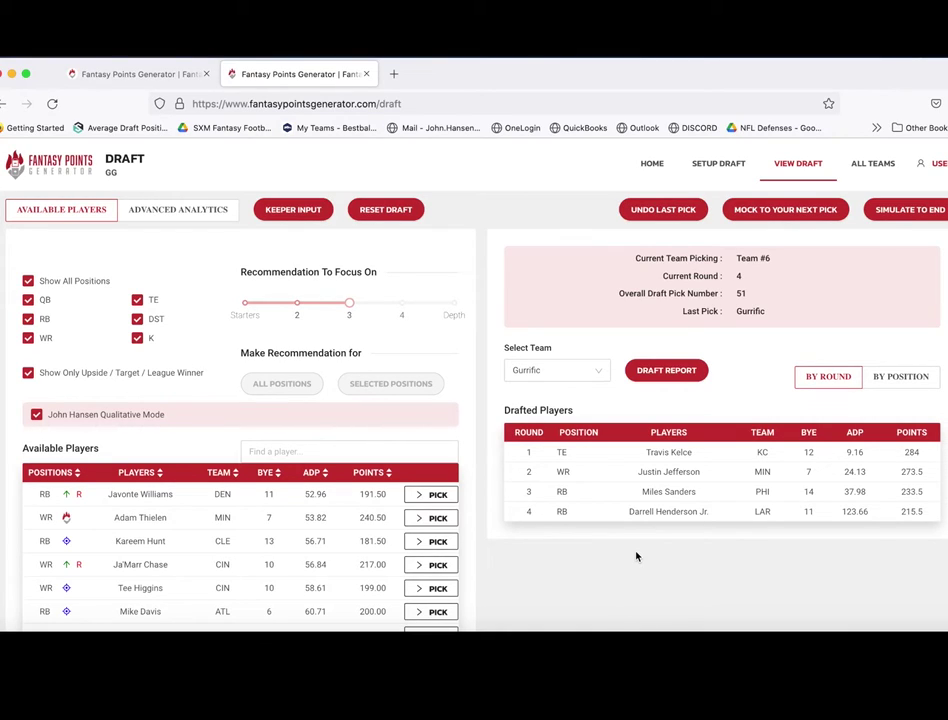
- Mock the draft to your round 5 pick and get a recommendation across all positions
left_click(169, 215)
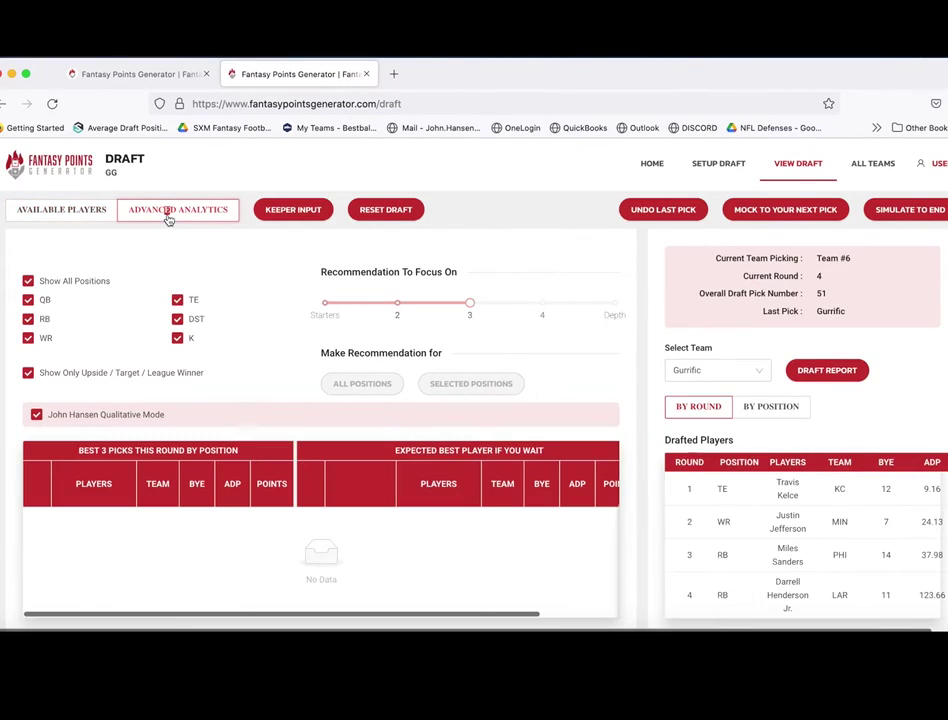
left_click(85, 214)
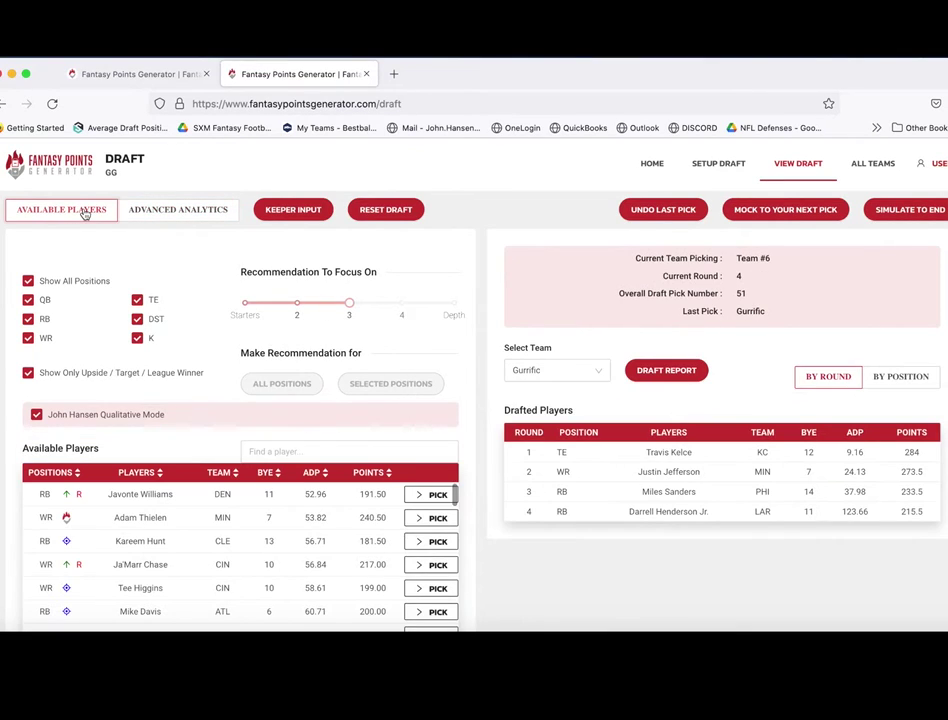
left_click(781, 212)
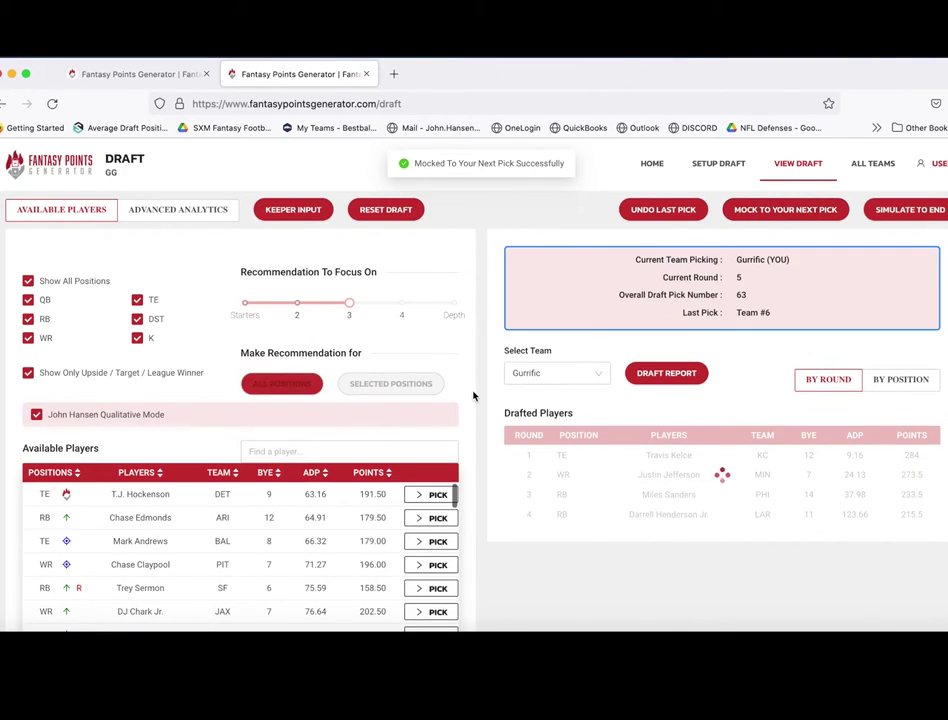
left_click(286, 384)
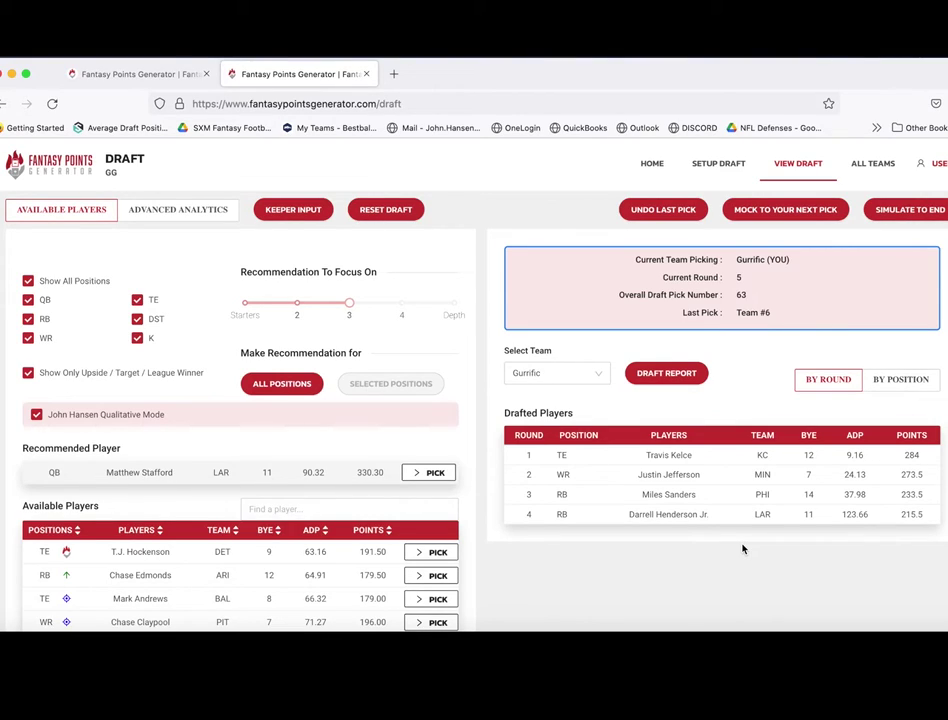
- Examine the advanced analytics for the best three picks by position and the expected best players if you wait
left_click(176, 210)
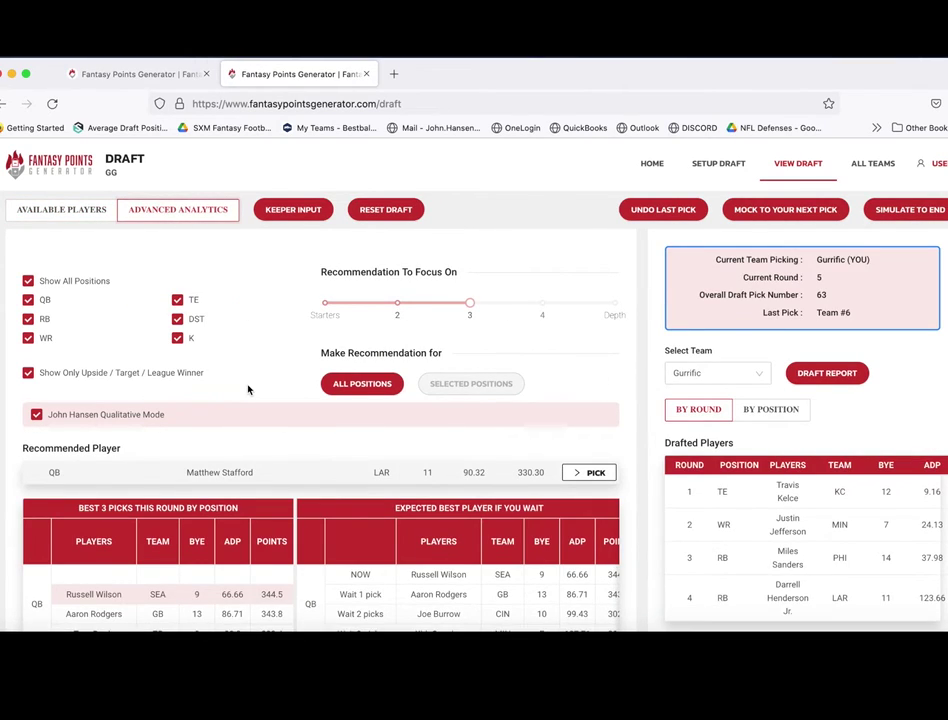
scroll(248, 389, "down", 1)
scroll(248, 389, "down", 3)
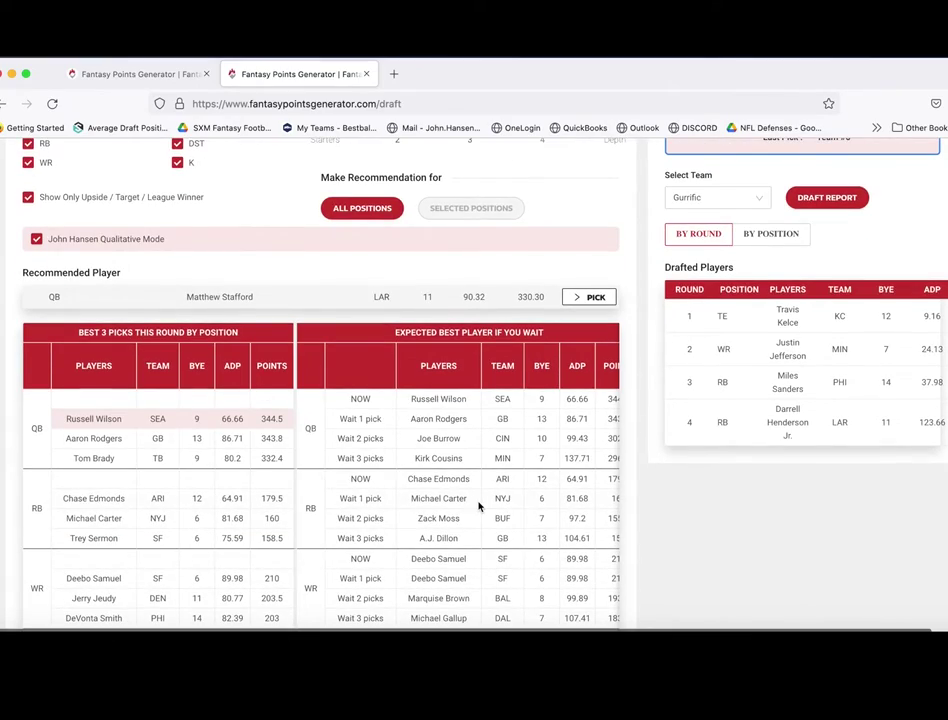
scroll(478, 507, "down", 1)
scroll(478, 507, "up", 1)
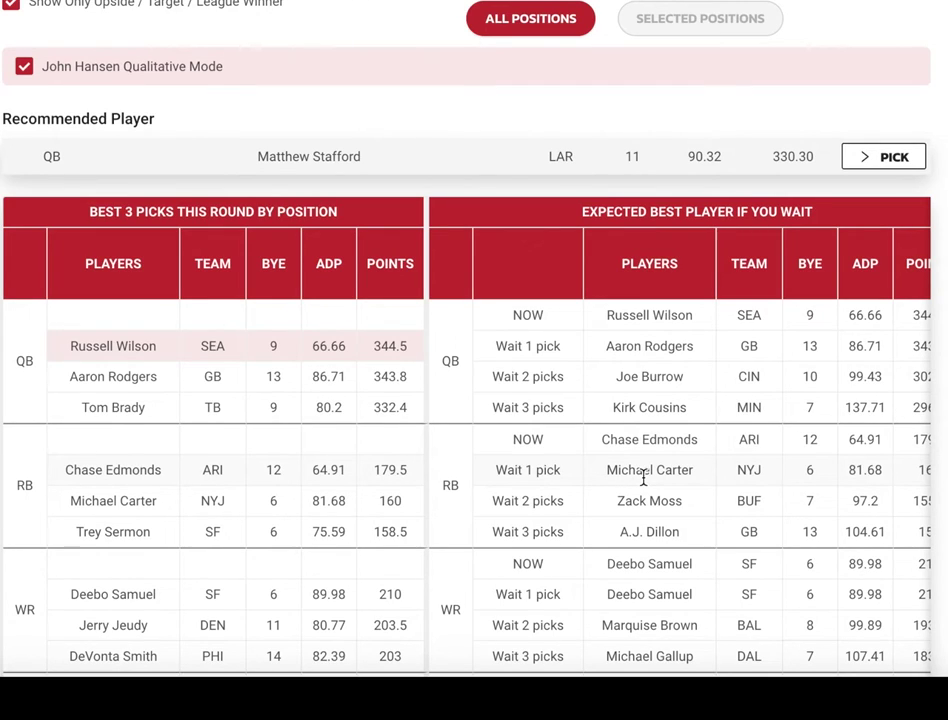
scroll(644, 479, "down", 1)
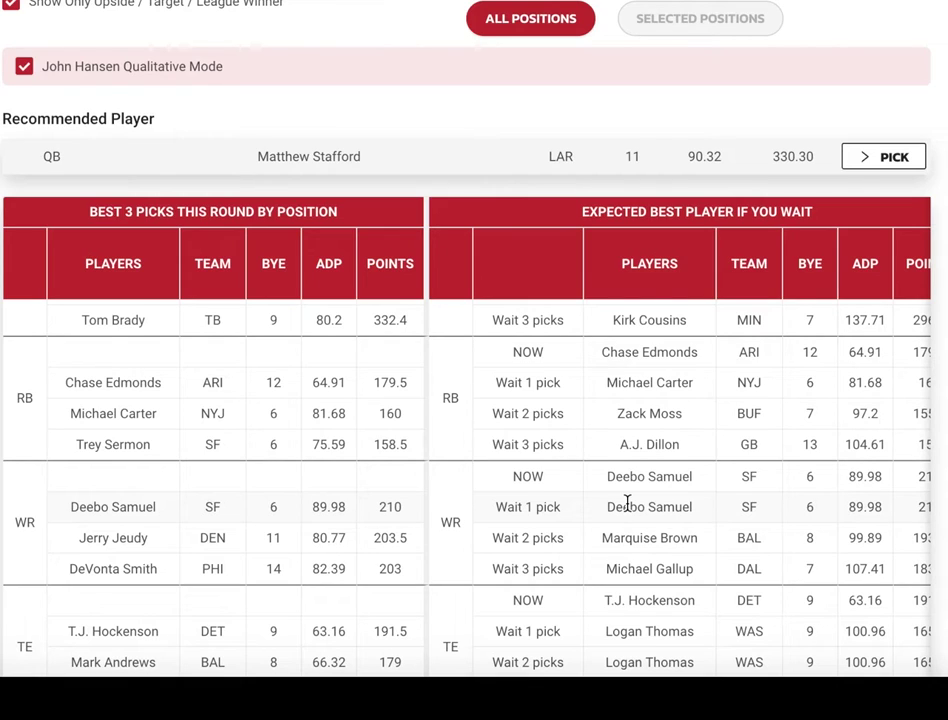
scroll(627, 503, "down", 3)
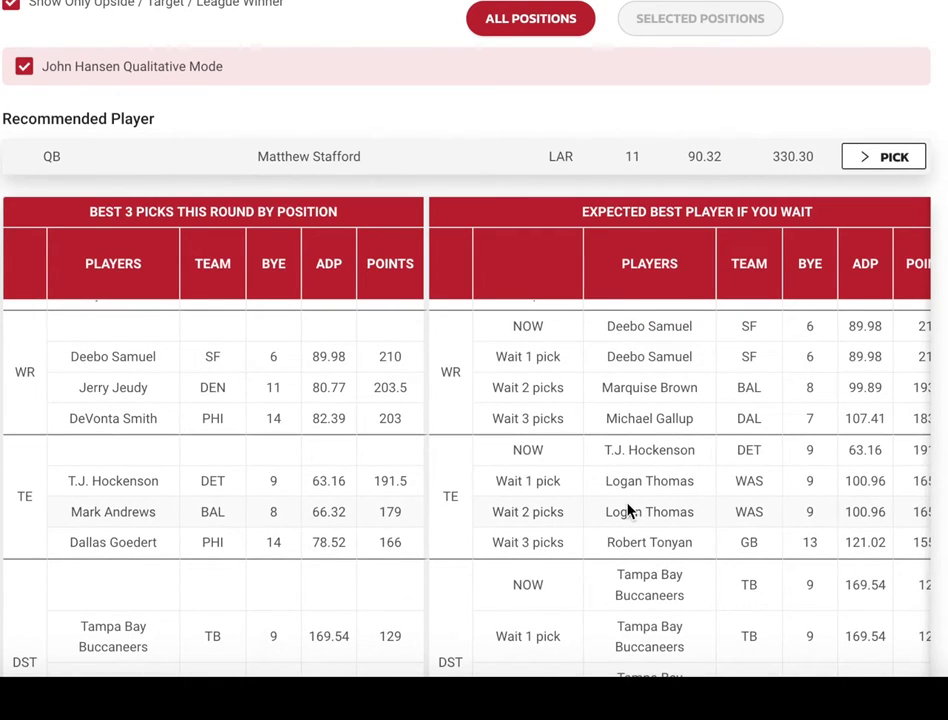
scroll(629, 510, "up", 1)
scroll(627, 510, "up", 1)
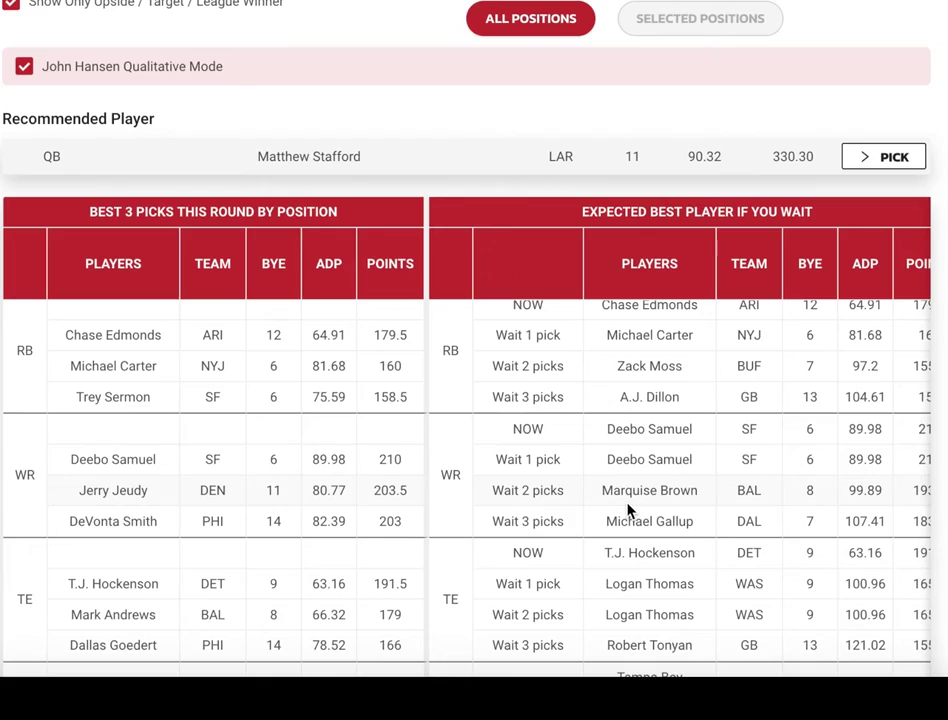
scroll(628, 505, "up", 2)
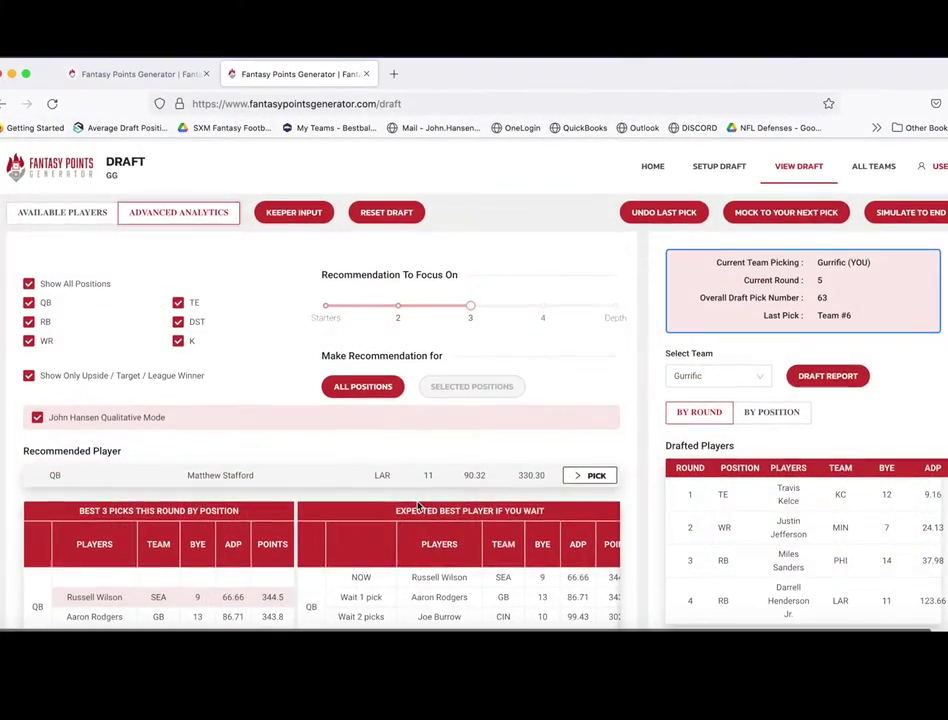
- Return to the available players, draft recommended quarterback Matthew Stafford in round 5 and mock the draft to your next pick
left_click(60, 213)
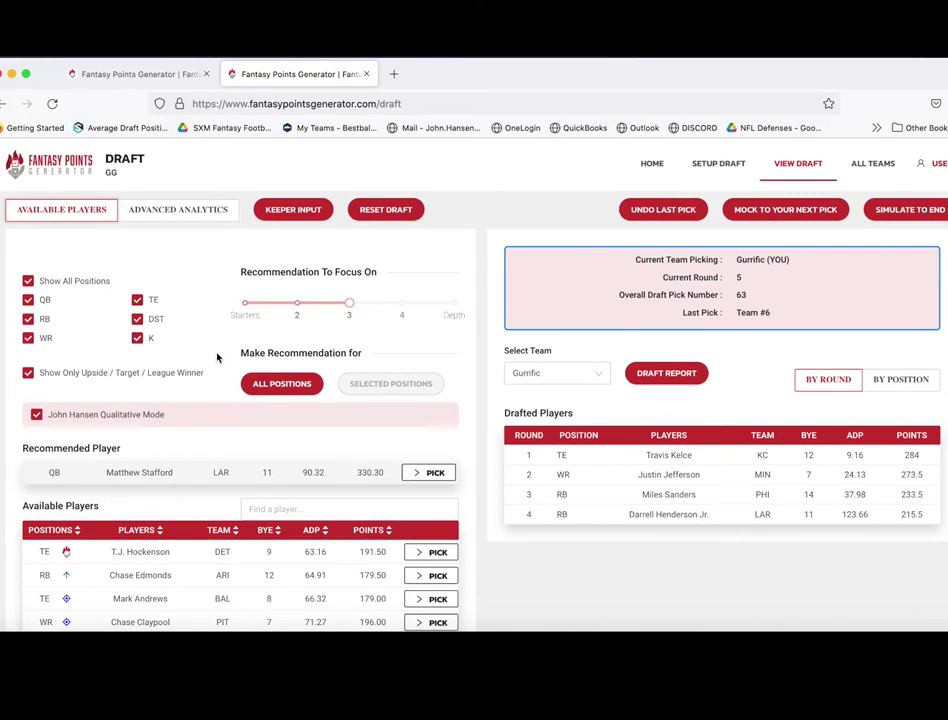
left_click(436, 474)
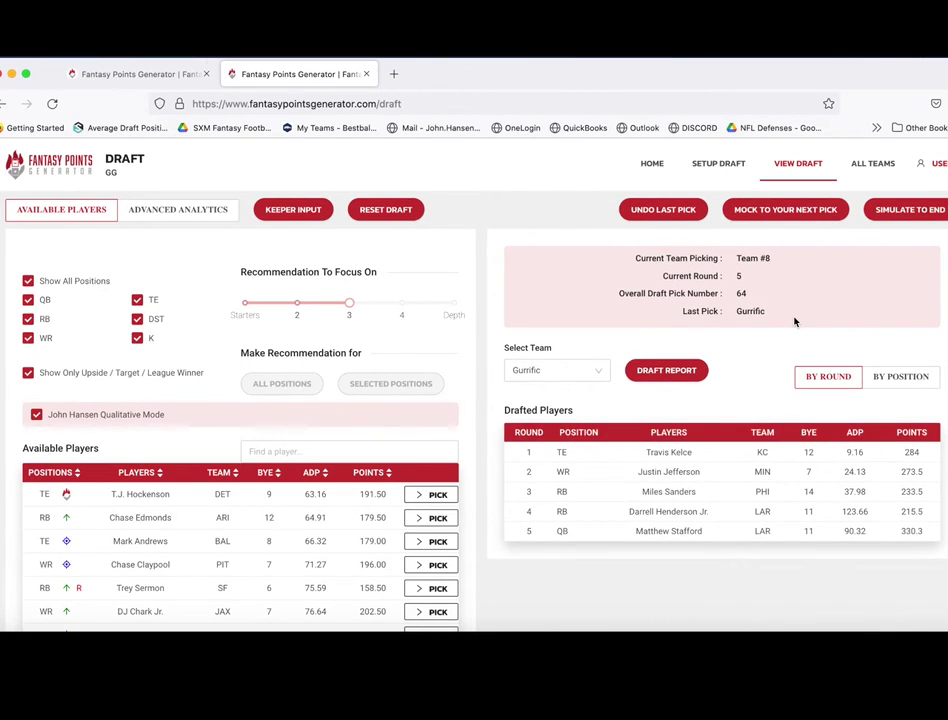
left_click(789, 209)
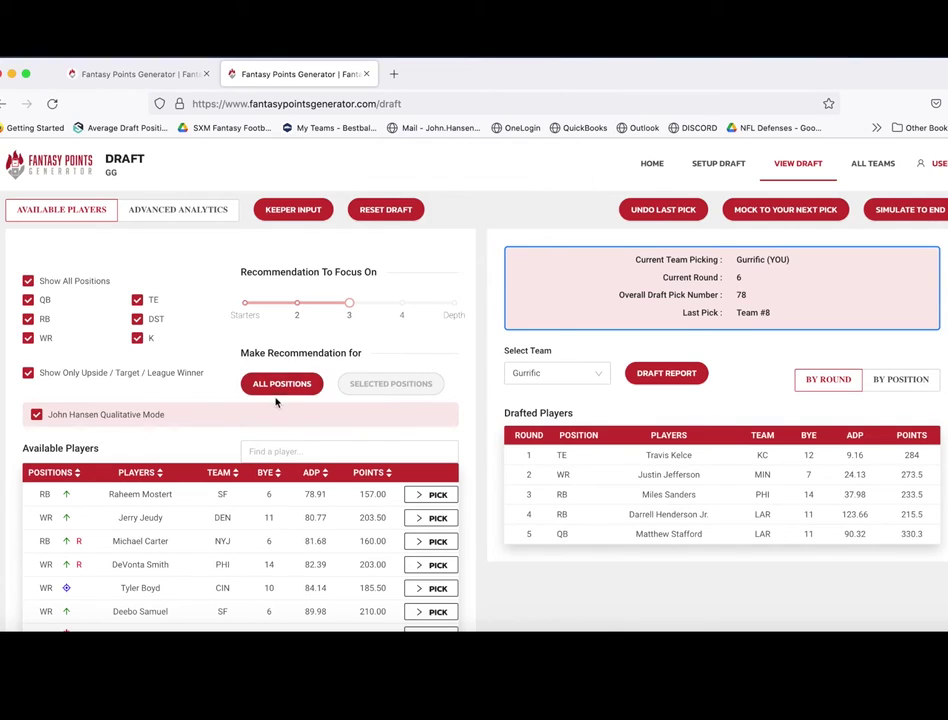
- Get a recommendation across all positions for round 6 and draft wide receiver Deebo Samuel
left_click(278, 385)
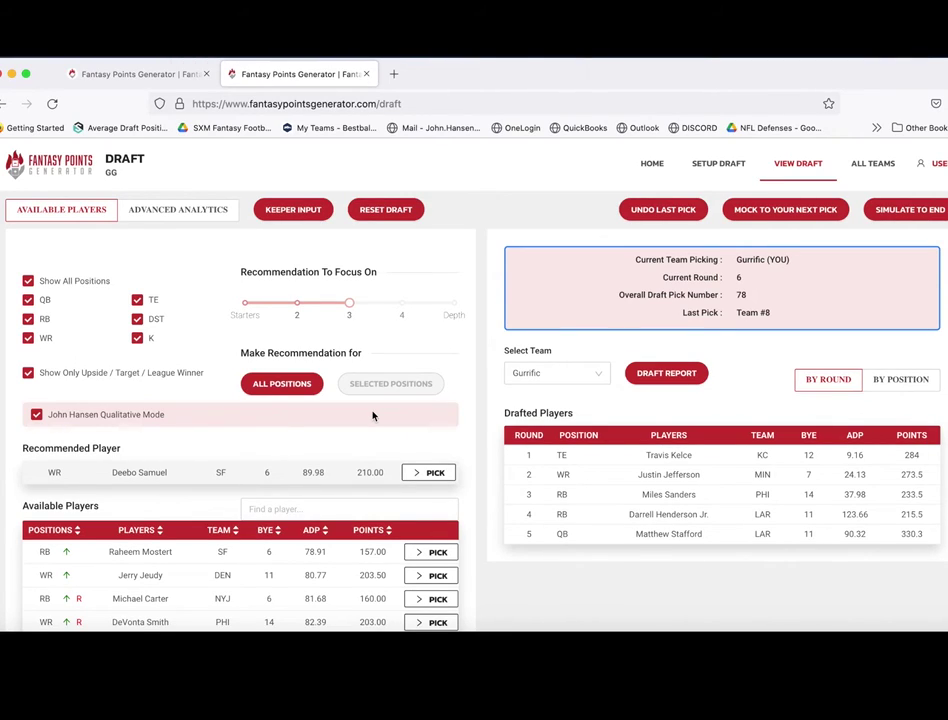
left_click(436, 474)
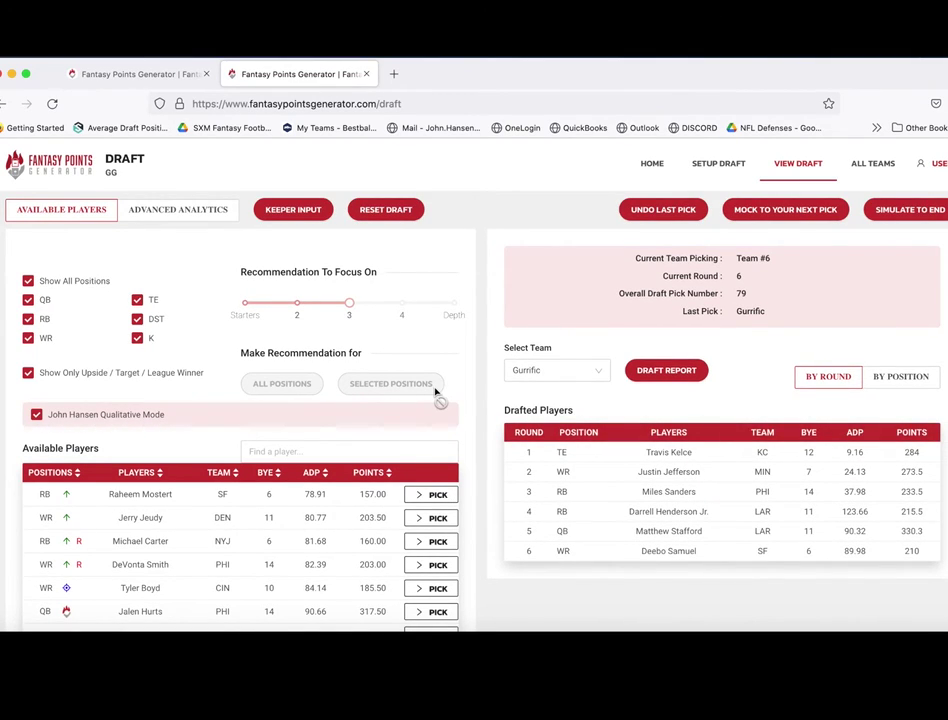
scroll(435, 393, "down", 5)
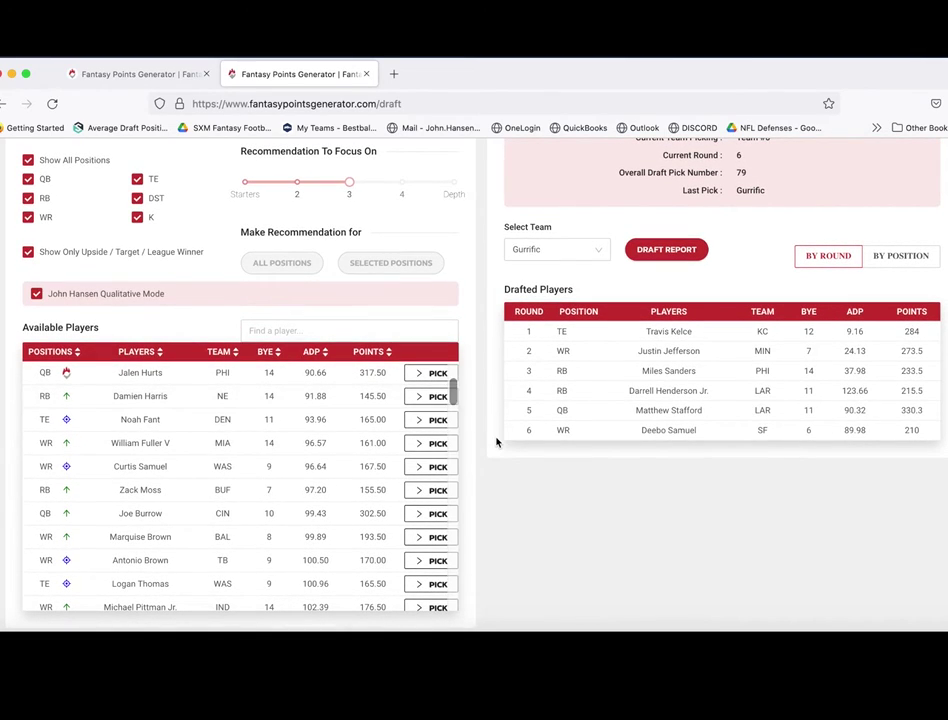
scroll(497, 440, "up", 3)
scroll(497, 440, "up", 1)
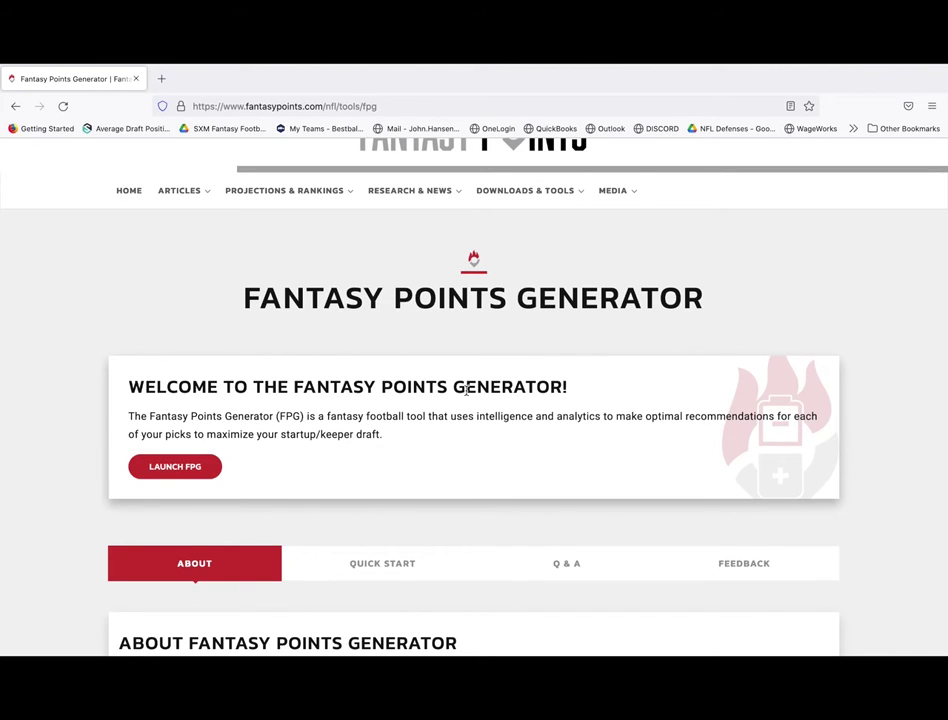
- Launch the generator from the Fantasy Points tool page and open the draft of the July test league
left_click(186, 472)
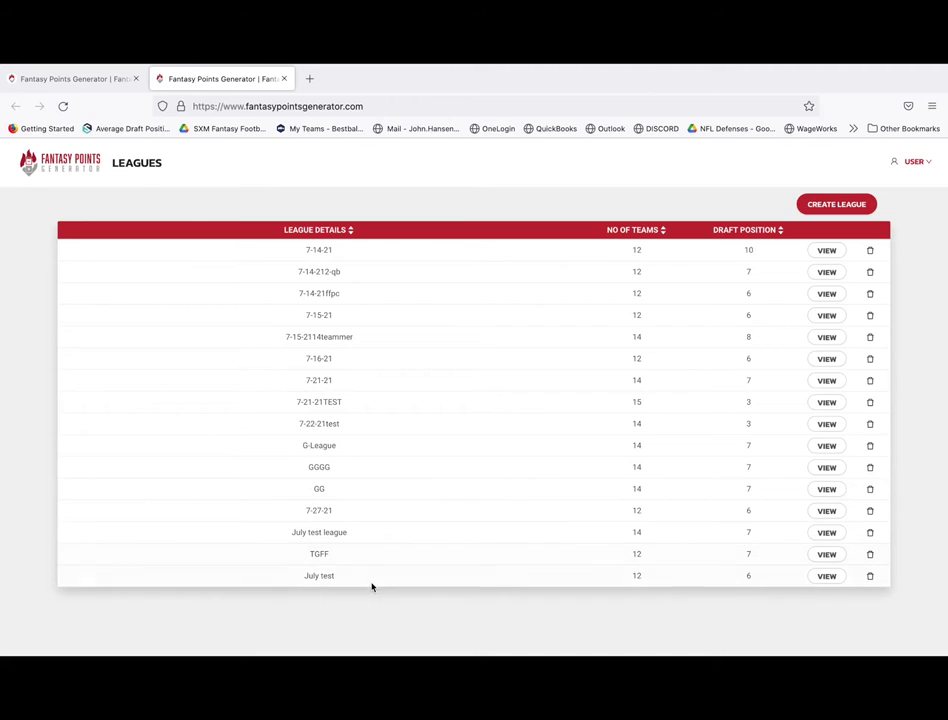
left_click(826, 577)
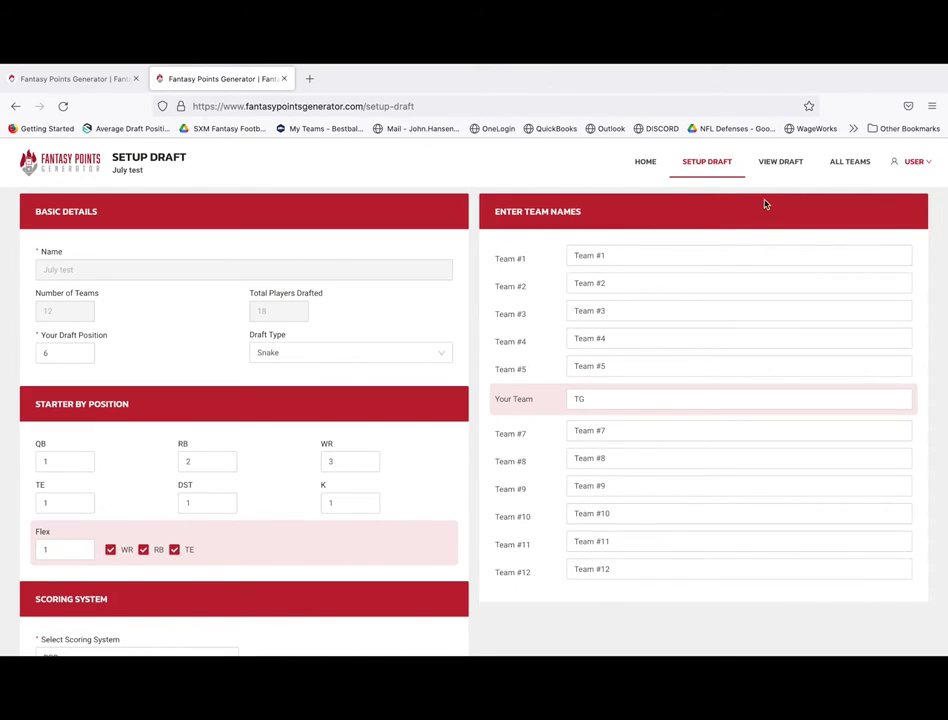
left_click(784, 164)
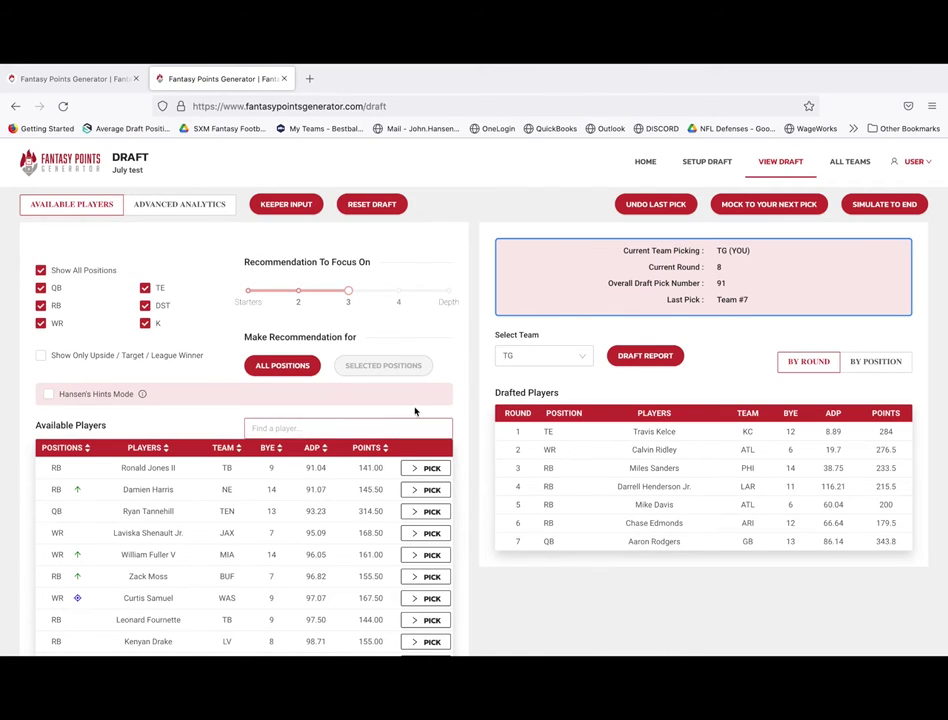
- Try to mock the July test draft to your next pick and turn on Hansen's Hints Mode
left_click(755, 205)
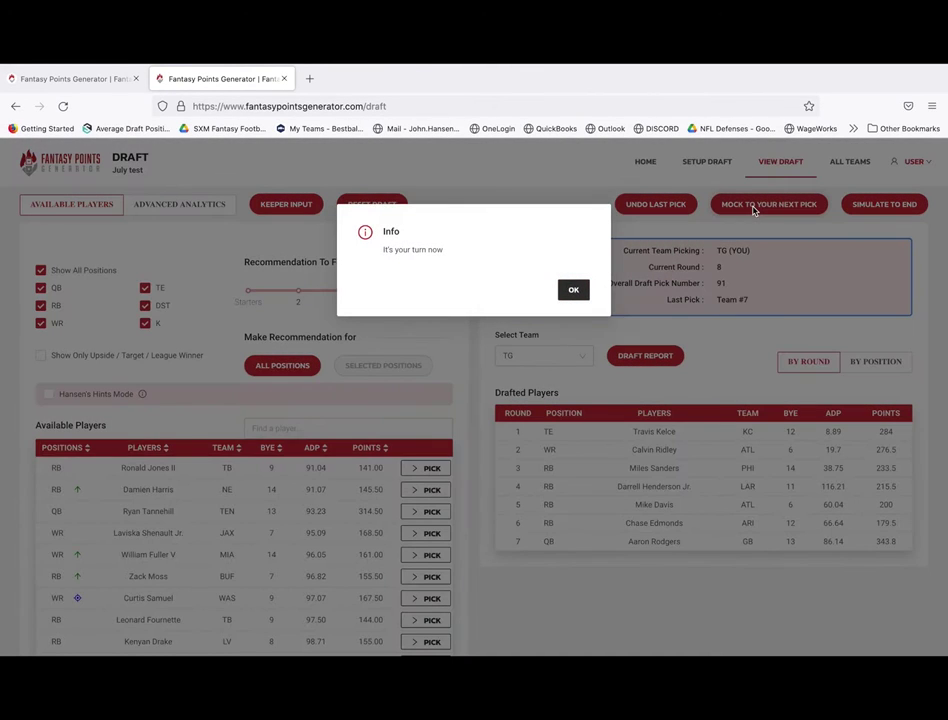
left_click(573, 289)
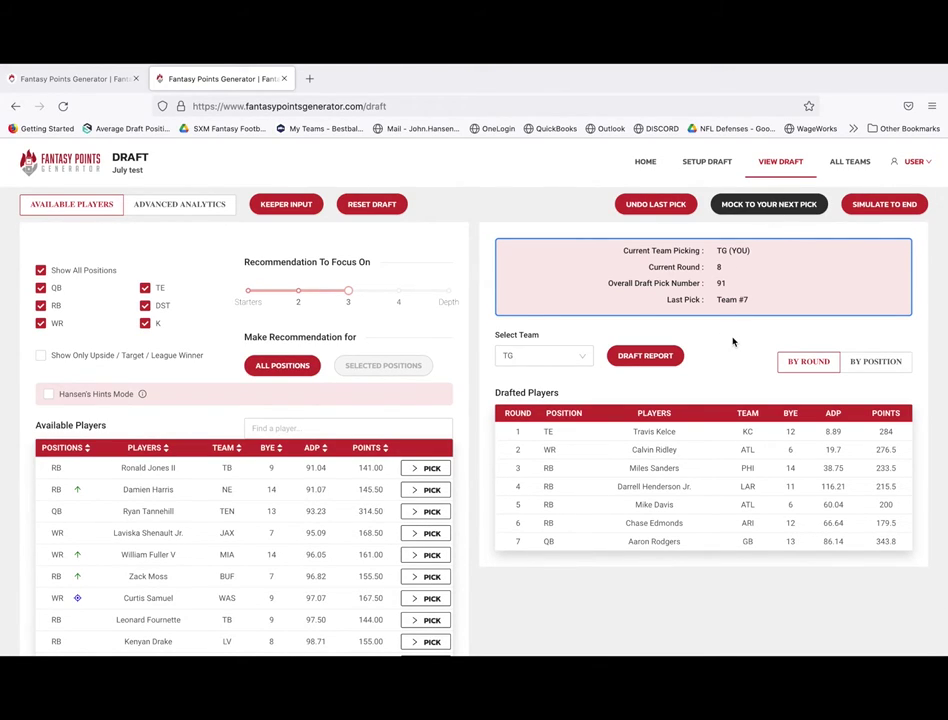
left_click(48, 394)
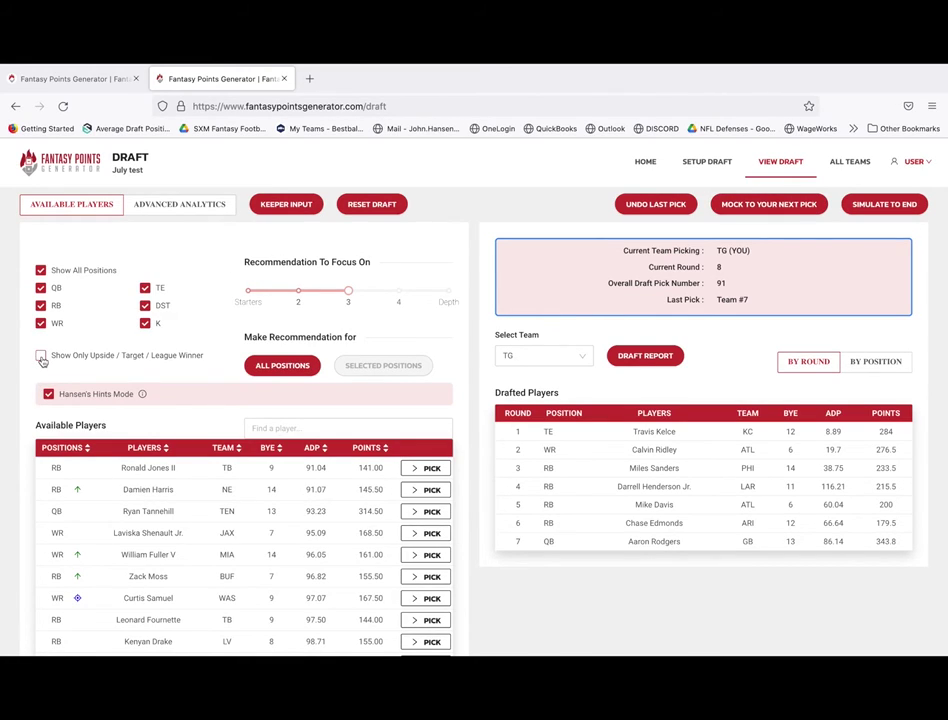
- Show only upside, target and league winner players and get a recommendation across all positions for round 8
left_click(41, 357)
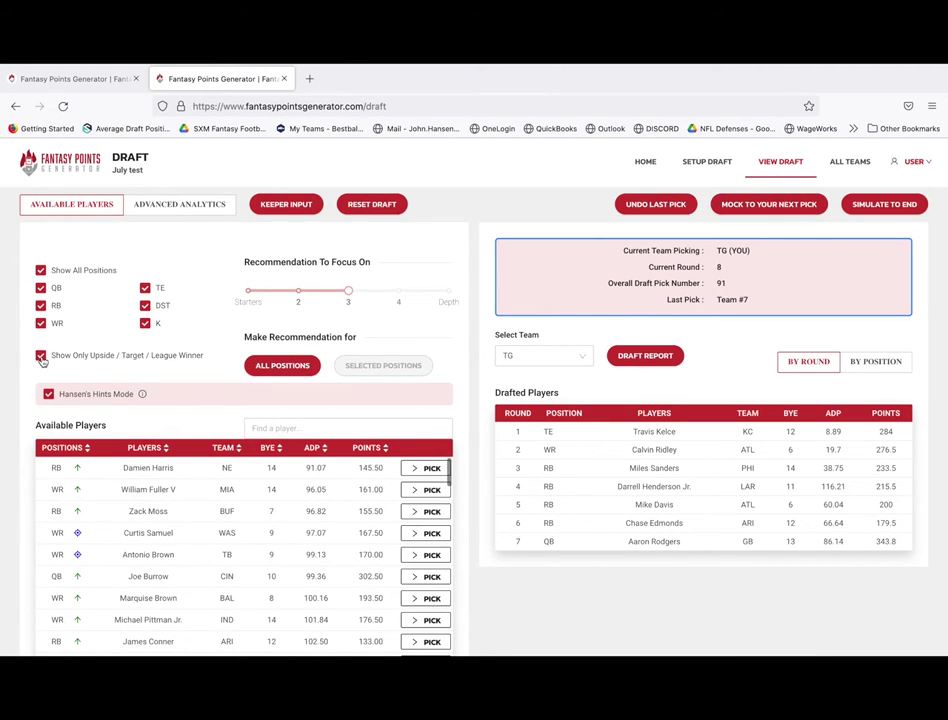
left_click(281, 369)
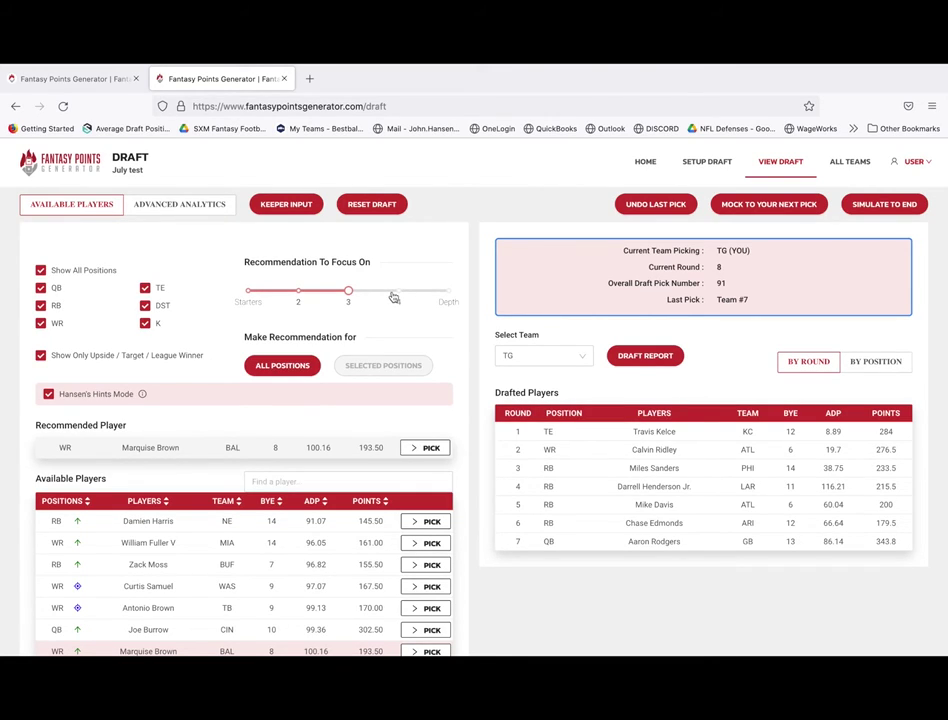
- Examine the advanced analytics for the best three picks by position and the expected best players if you wait
left_click(168, 206)
scroll(264, 430, "down", 1)
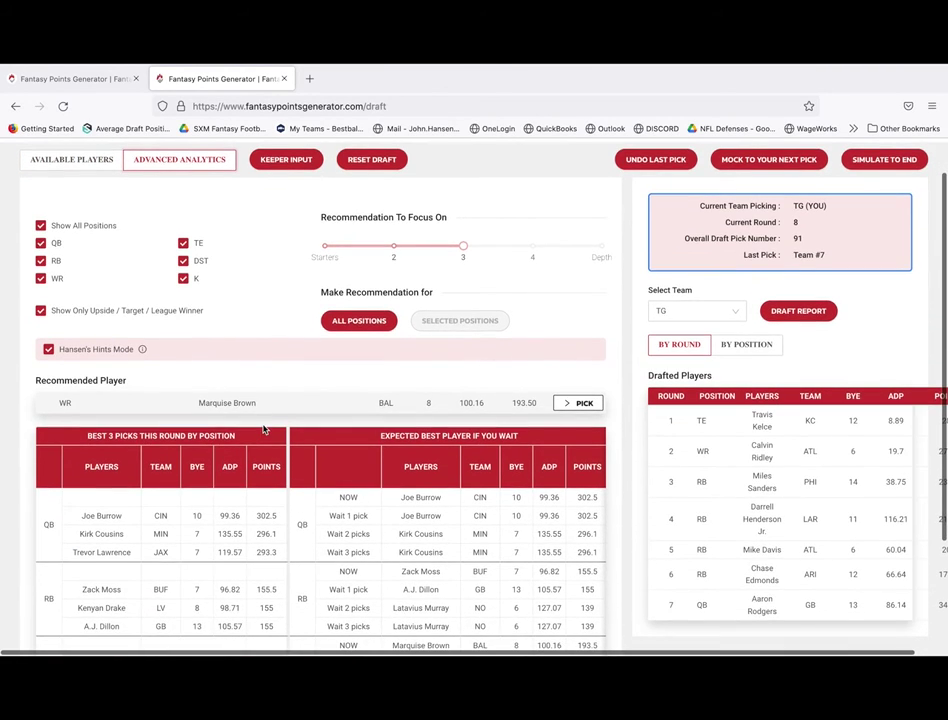
scroll(264, 430, "down", 2)
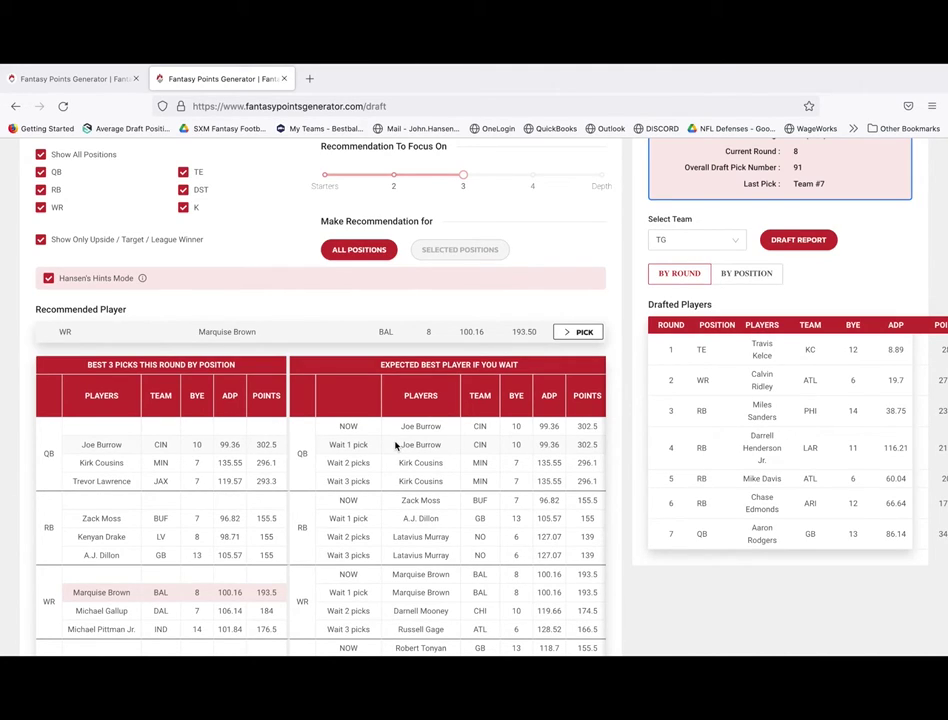
scroll(398, 450, "down", 1)
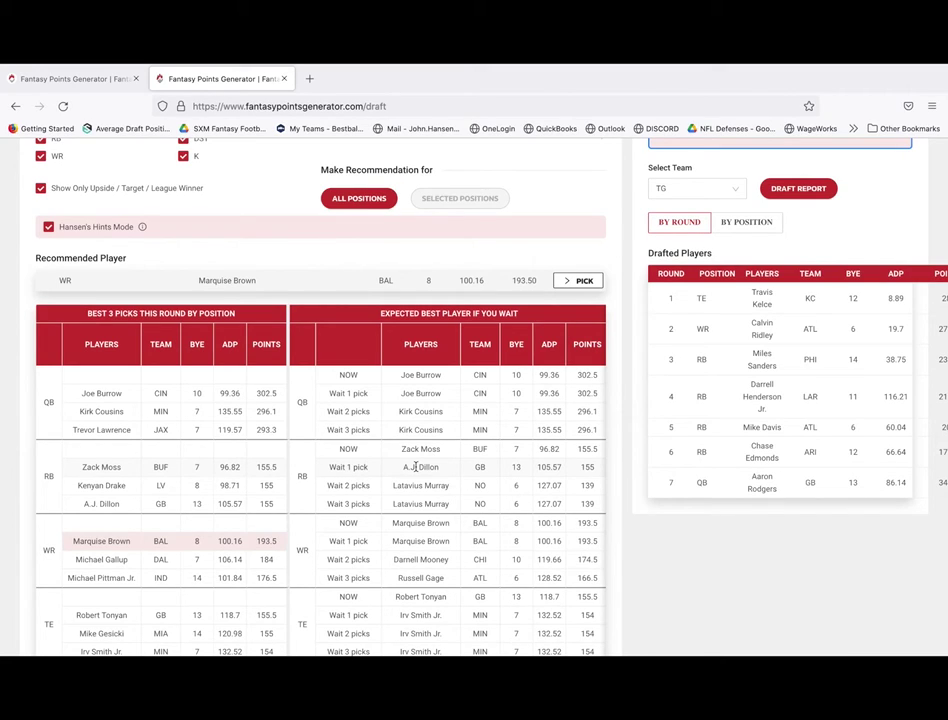
scroll(422, 449, "down", 1)
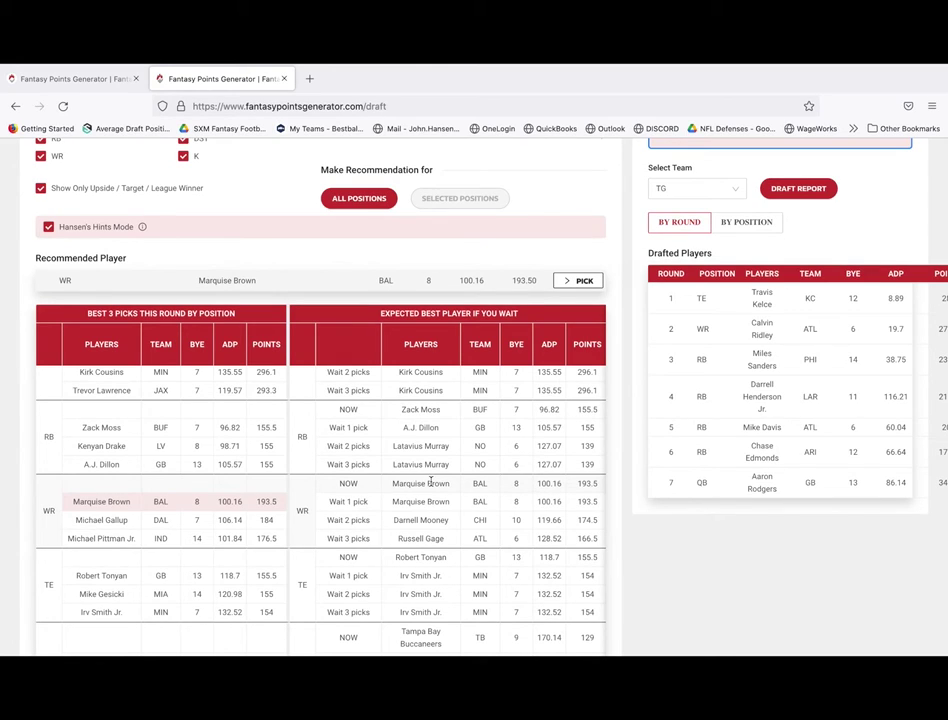
scroll(430, 483, "down", 1)
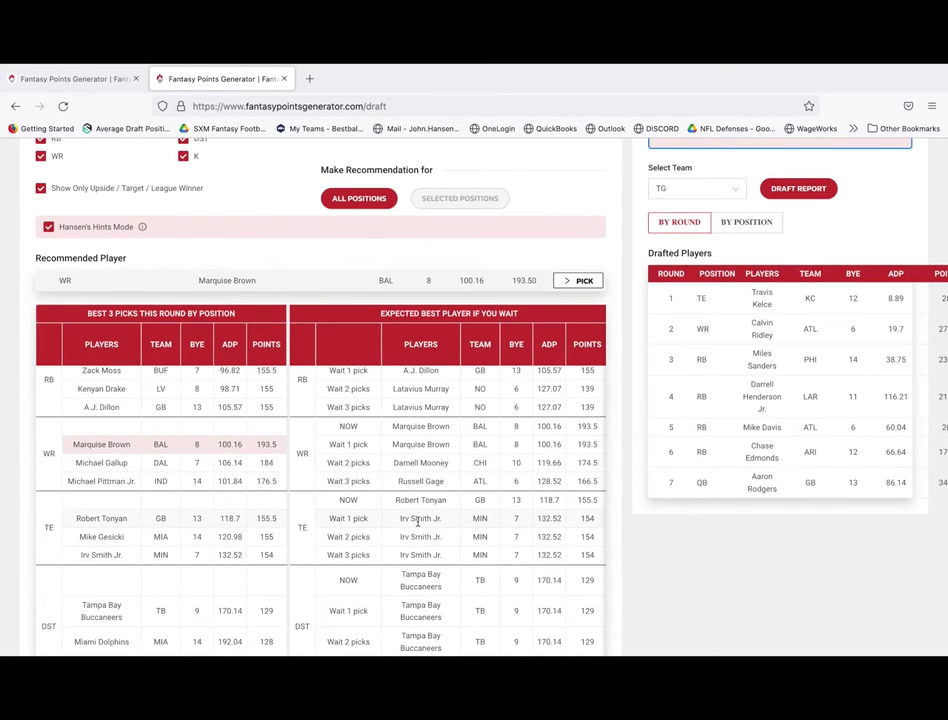
scroll(418, 520, "down", 3)
scroll(418, 520, "down", 3)
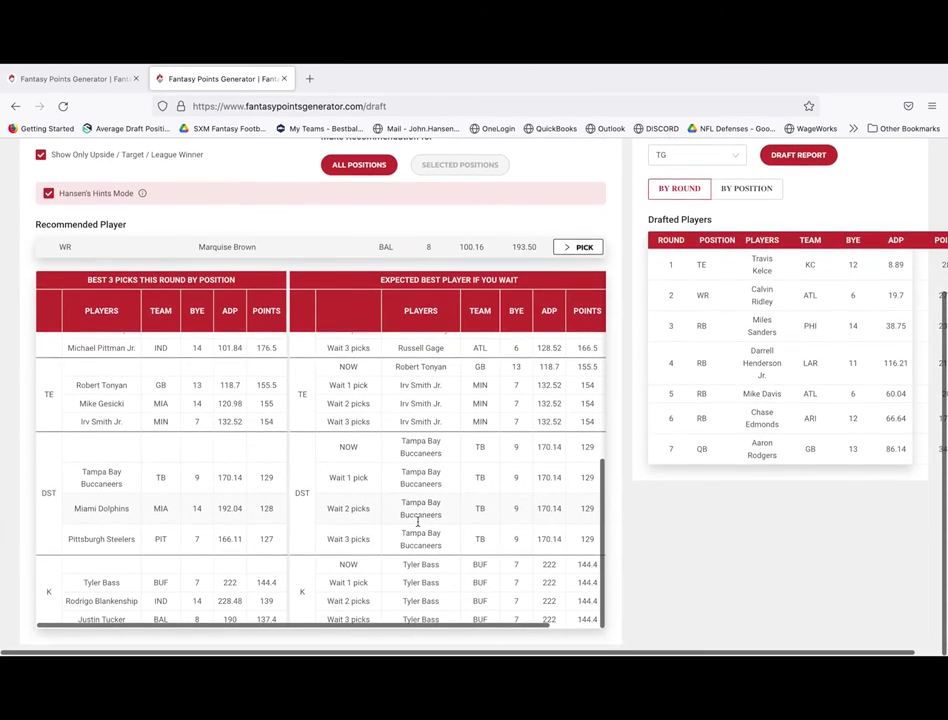
scroll(418, 520, "up", 3)
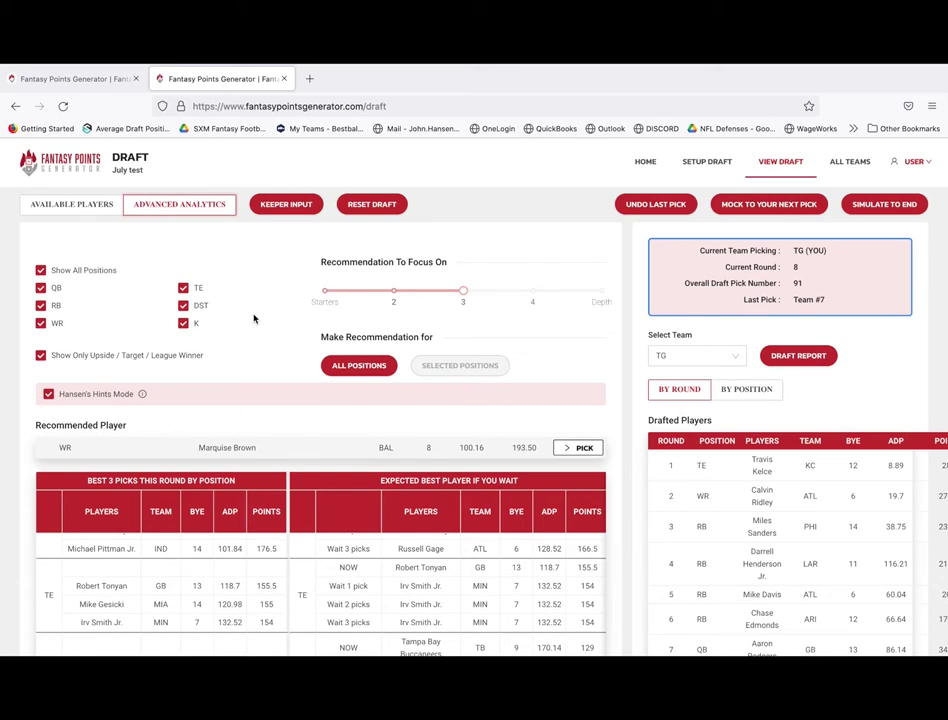
- Return to the available players, search for "Brown", clear the search and draft recommended wide receiver Marquise Brown in round 8
left_click(78, 207)
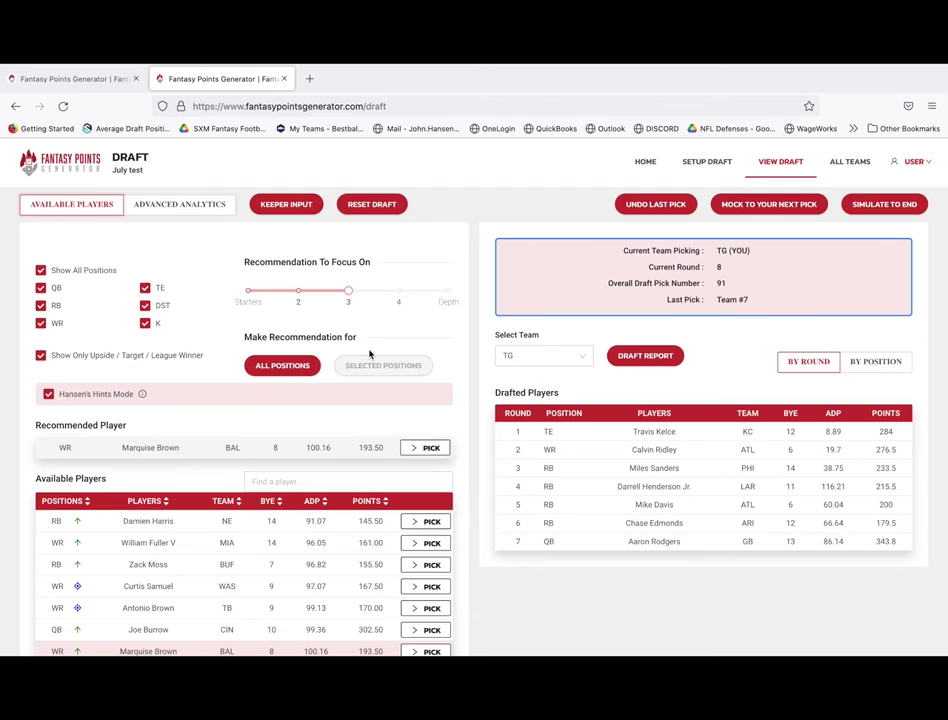
left_click(320, 484)
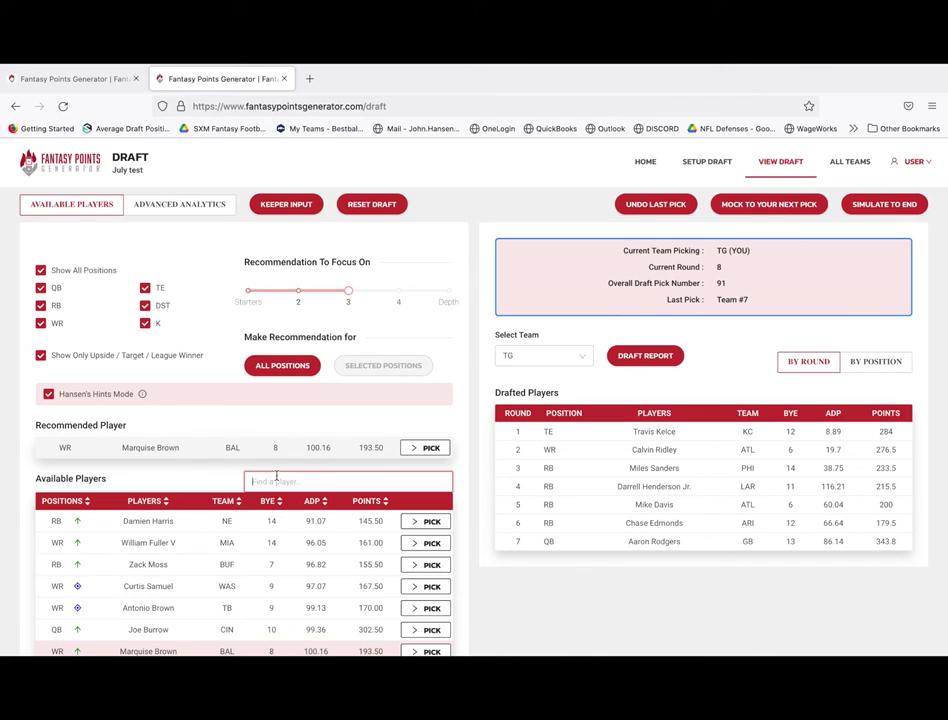
type("Brown")
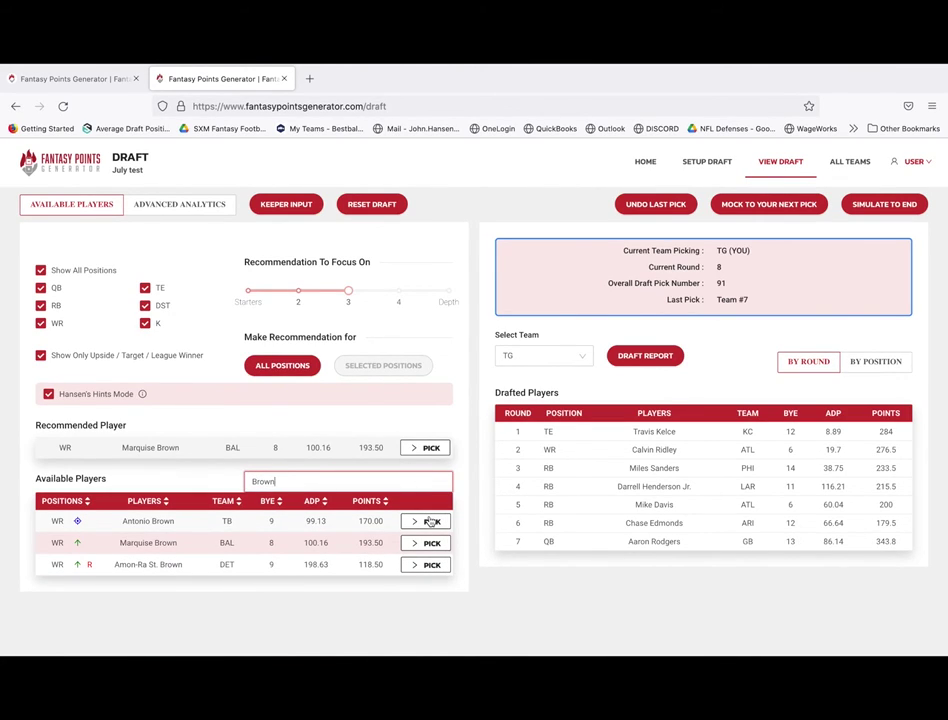
key("BackSpace")
key("BackSpace")
key("BackSpace")
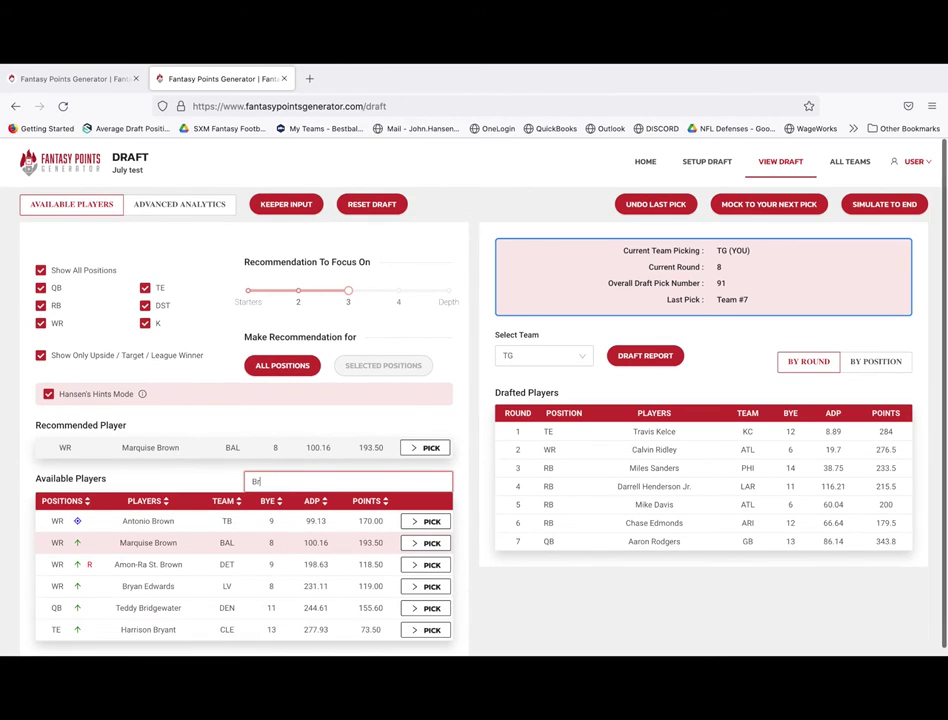
key("BackSpace")
key("BackSpace")
left_click(425, 447)
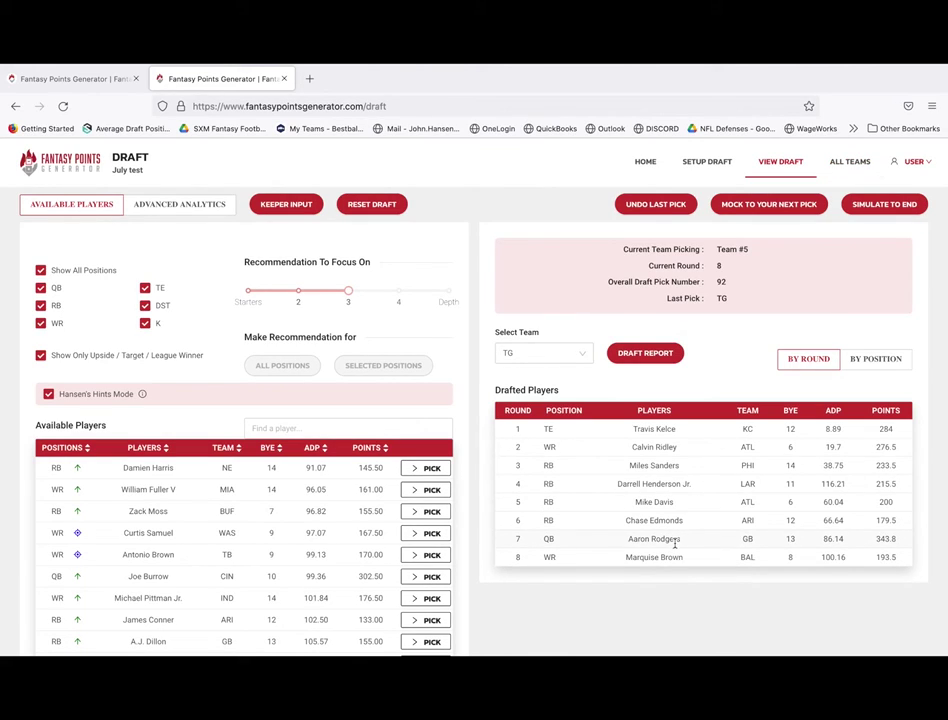
- Review the rosters, points and ranks of all teams by round, comparing team TG with the others
left_click(848, 164)
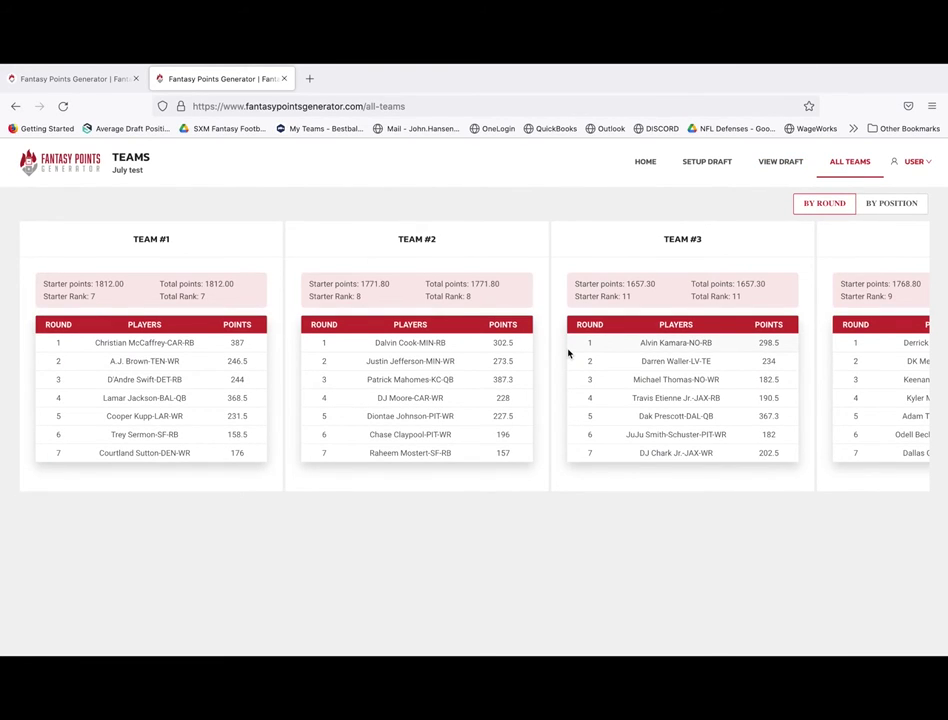
scroll(738, 377, "right", 3)
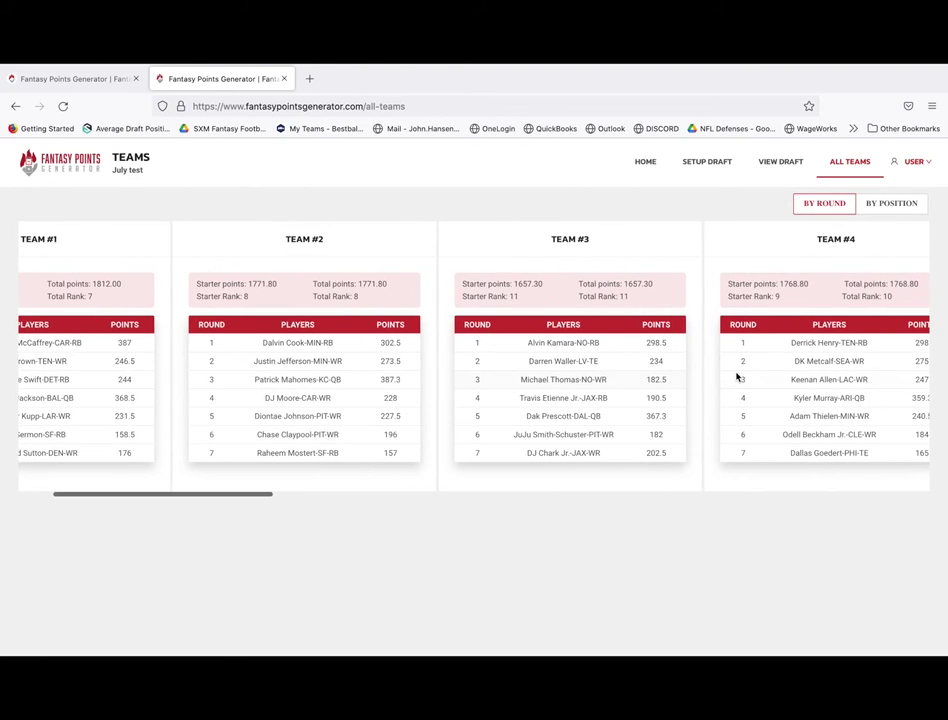
scroll(738, 377, "right", 10)
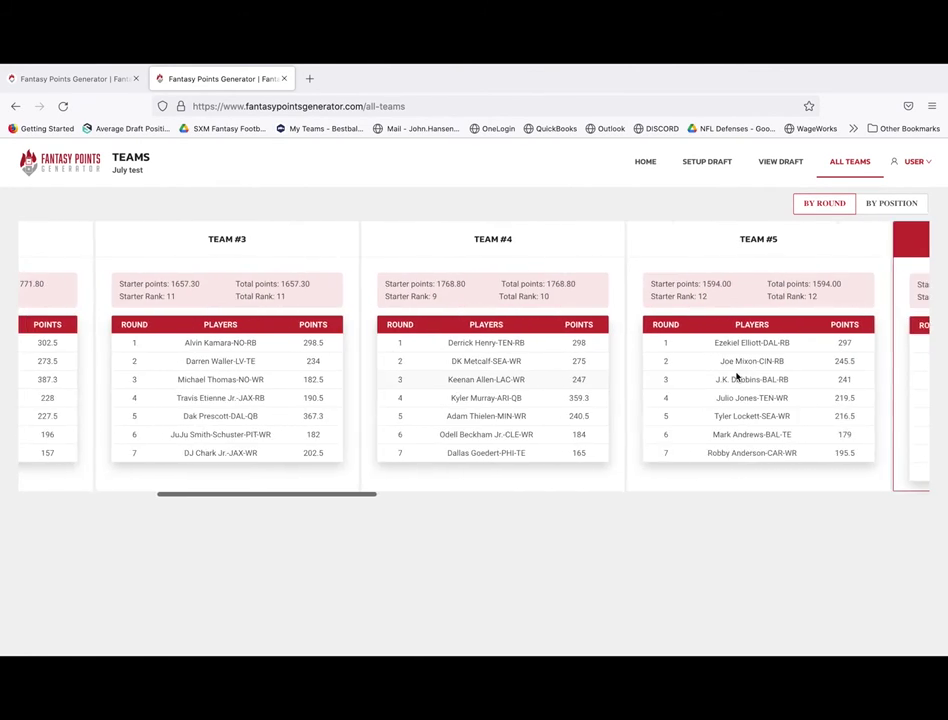
scroll(738, 377, "right", 4)
scroll(784, 362, "right", 3)
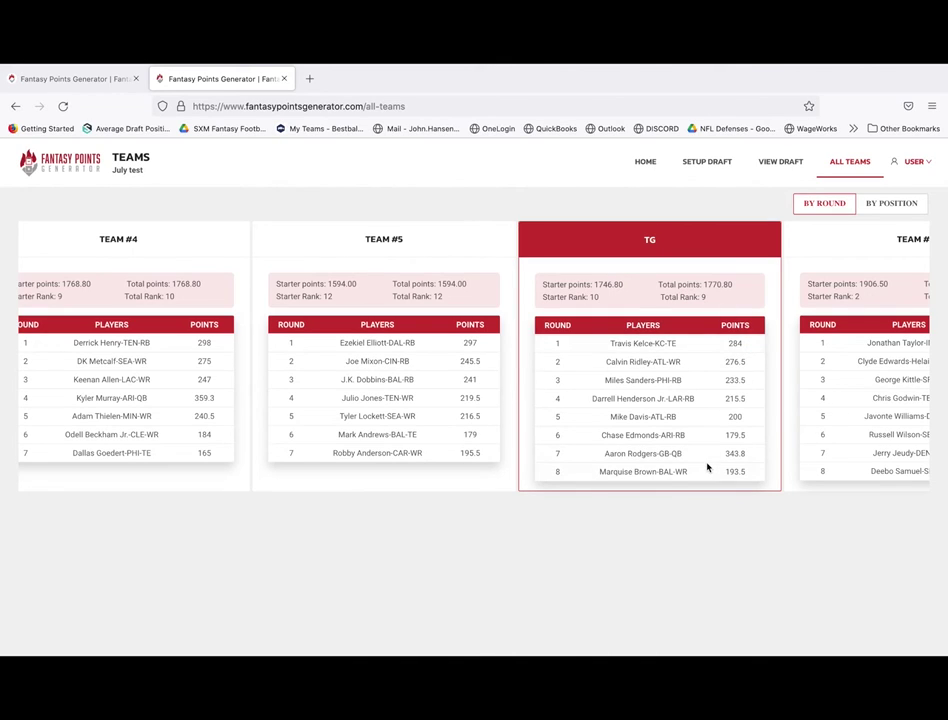
scroll(730, 435, "right", 3)
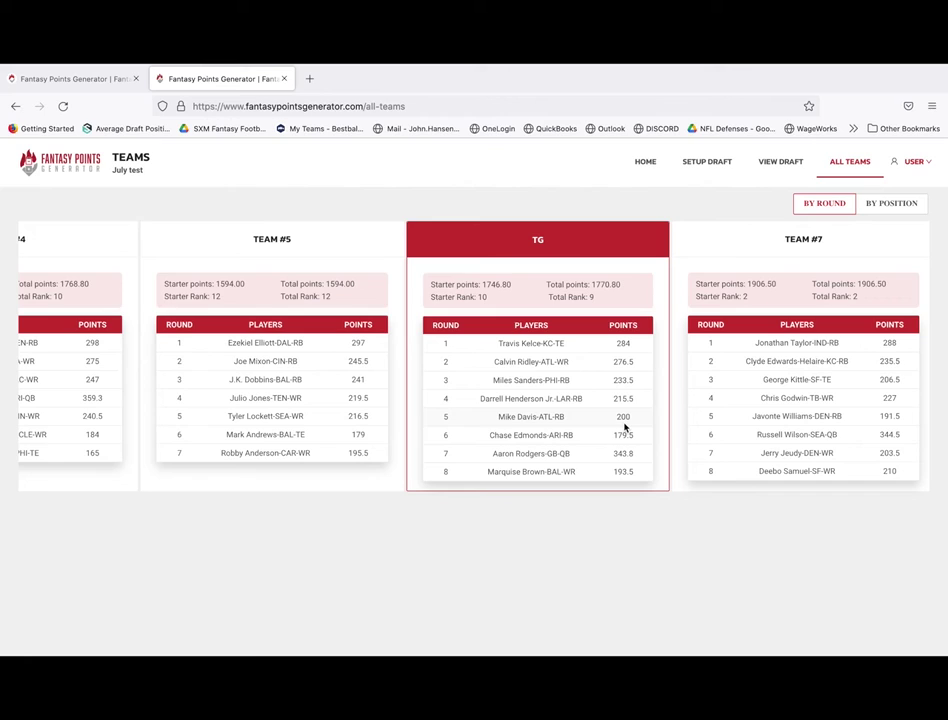
scroll(624, 427, "left", 10)
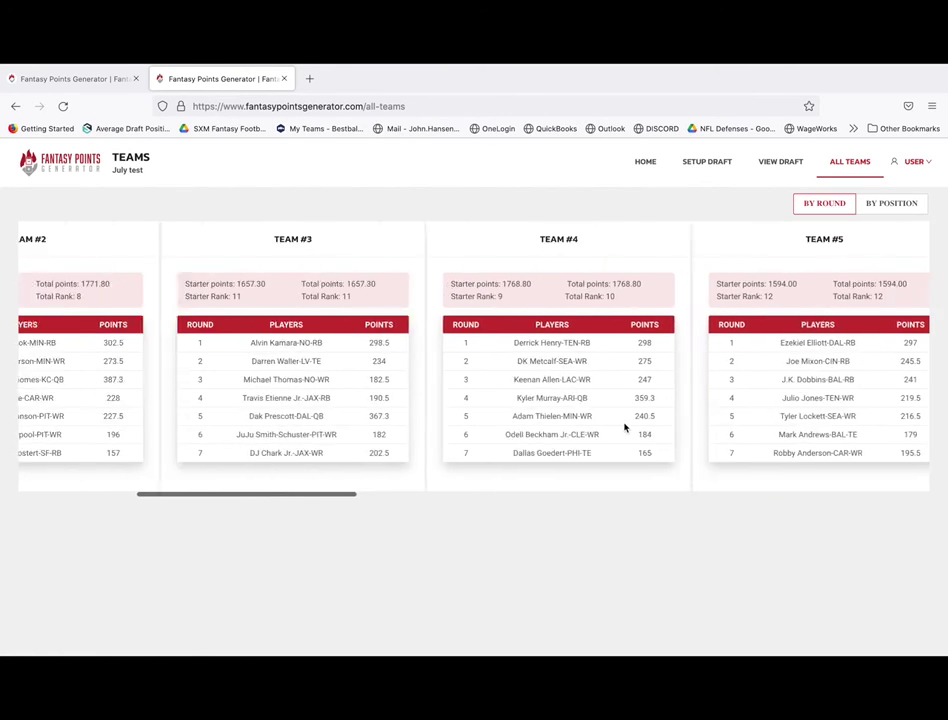
scroll(624, 427, "right", 10)
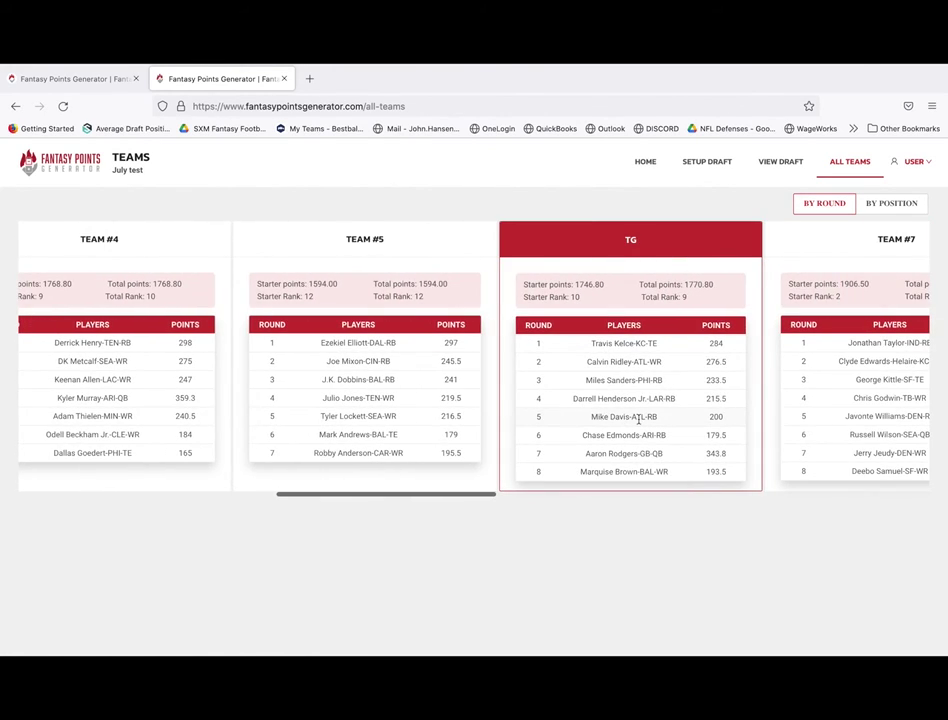
- Leave the draft, relaunch the generator from the Fantasy Points tool page and reopen the draft of the July test league
left_click(652, 164)
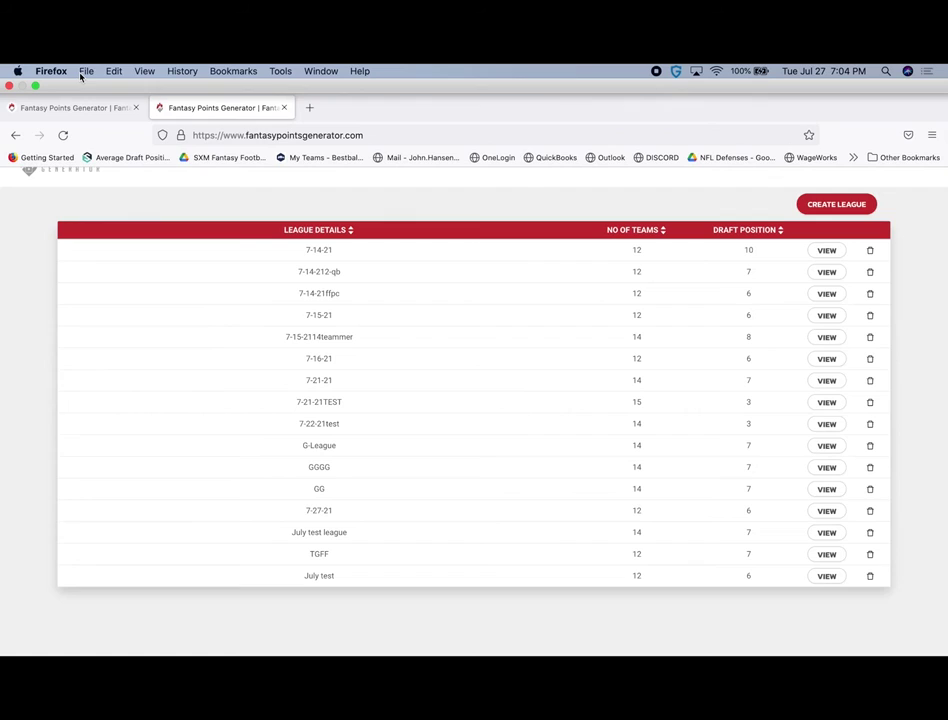
left_click(79, 109)
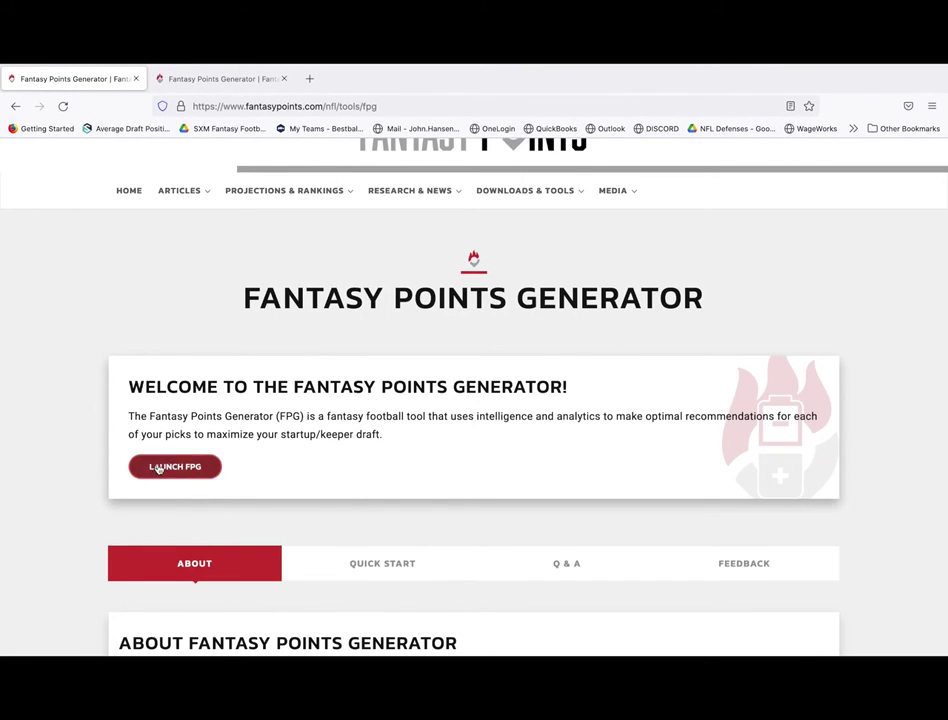
left_click(160, 466)
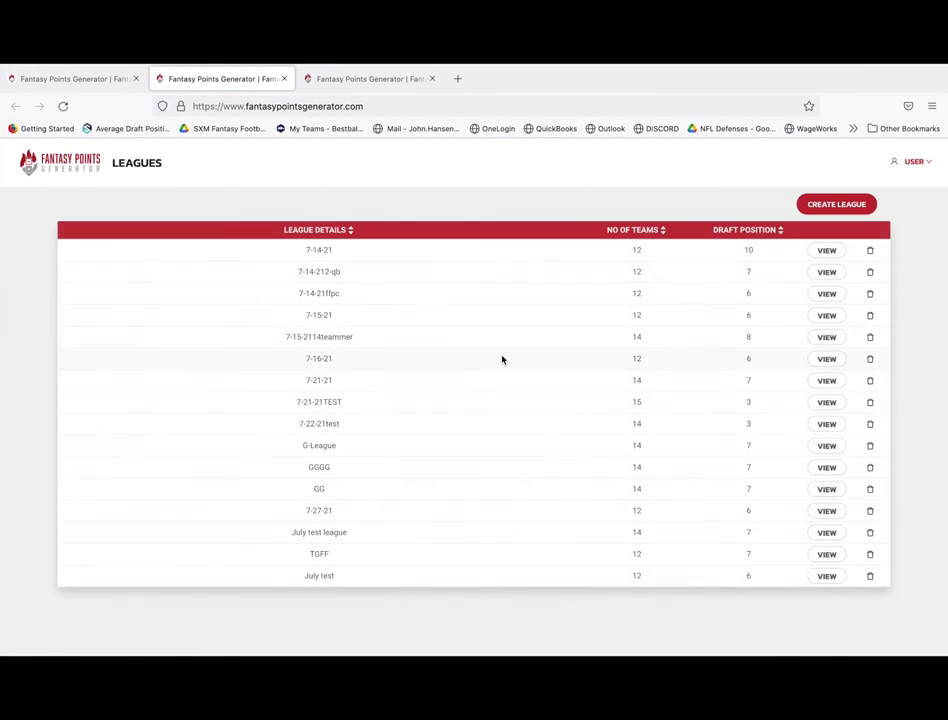
left_click(827, 576)
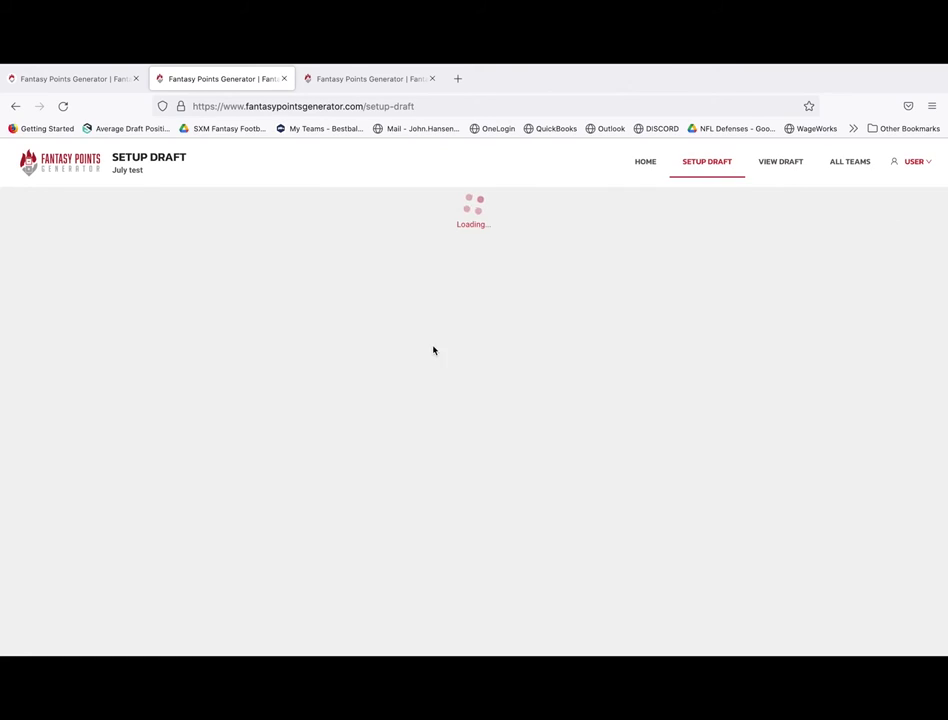
left_click(780, 161)
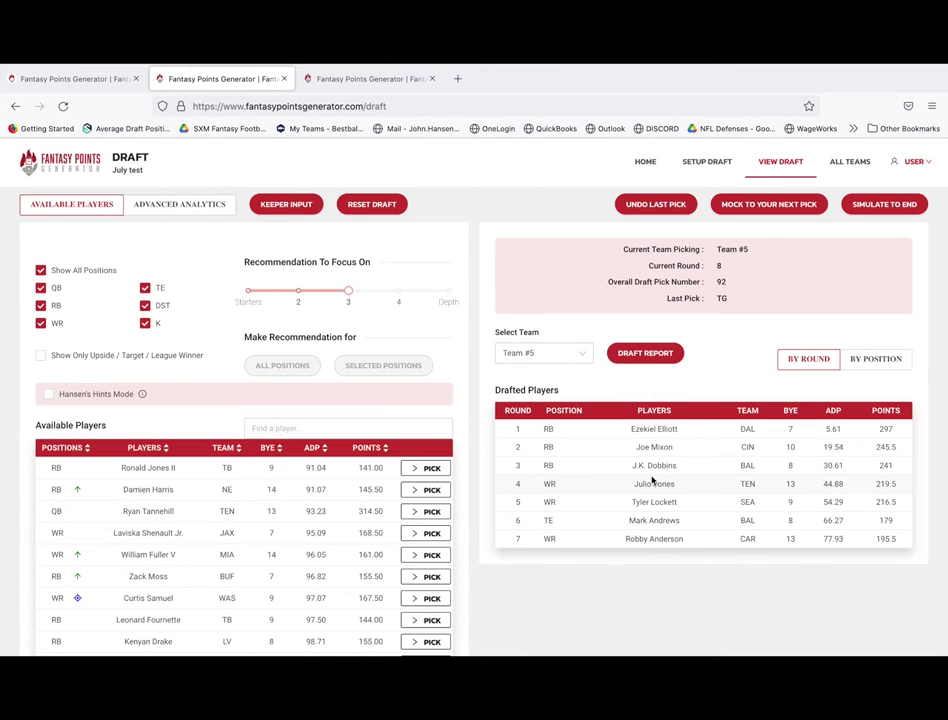
- Turn on Hansen's Hints Mode for the reopened draft and look over the available players
left_click(49, 396)
scroll(564, 571, "down", 1)
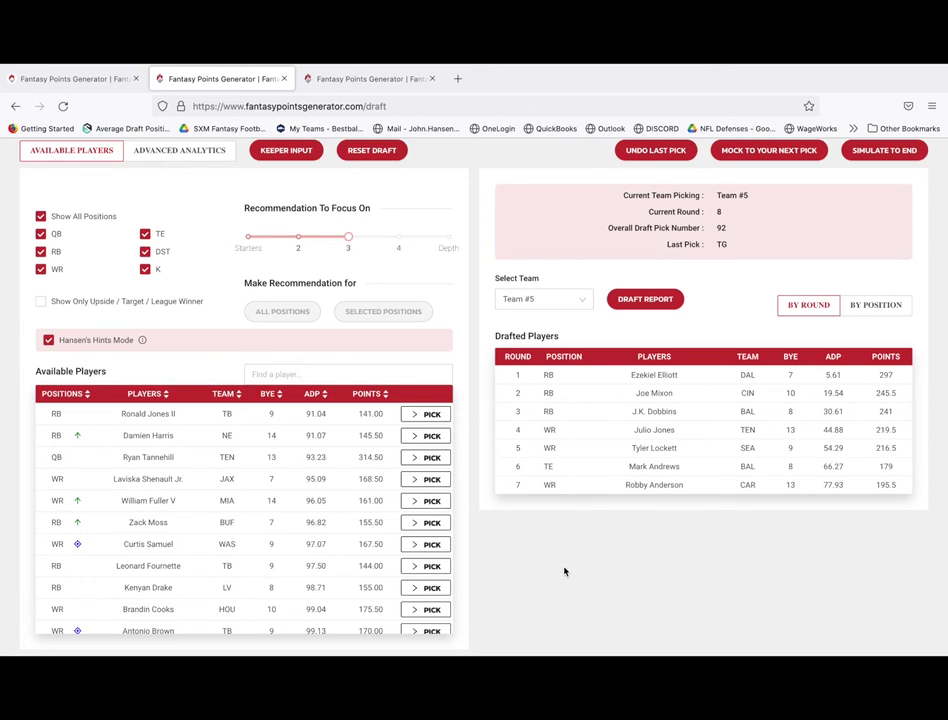
scroll(564, 571, "up", 1)
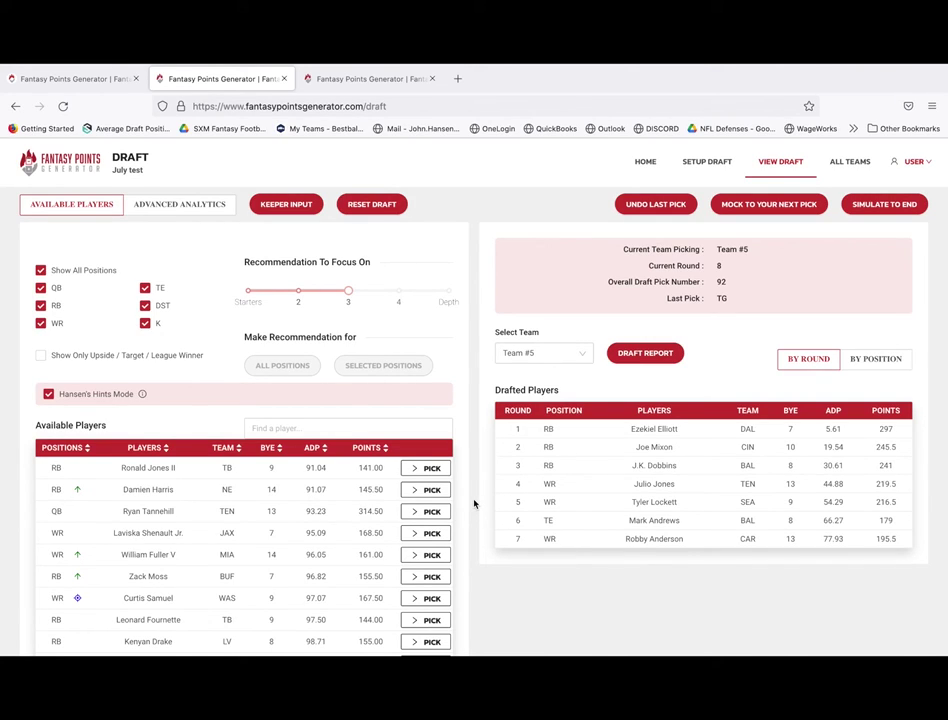
- Try setting the starting QBs to 2 in the July test draft setup and return to the league list without updating the league
left_click(707, 163)
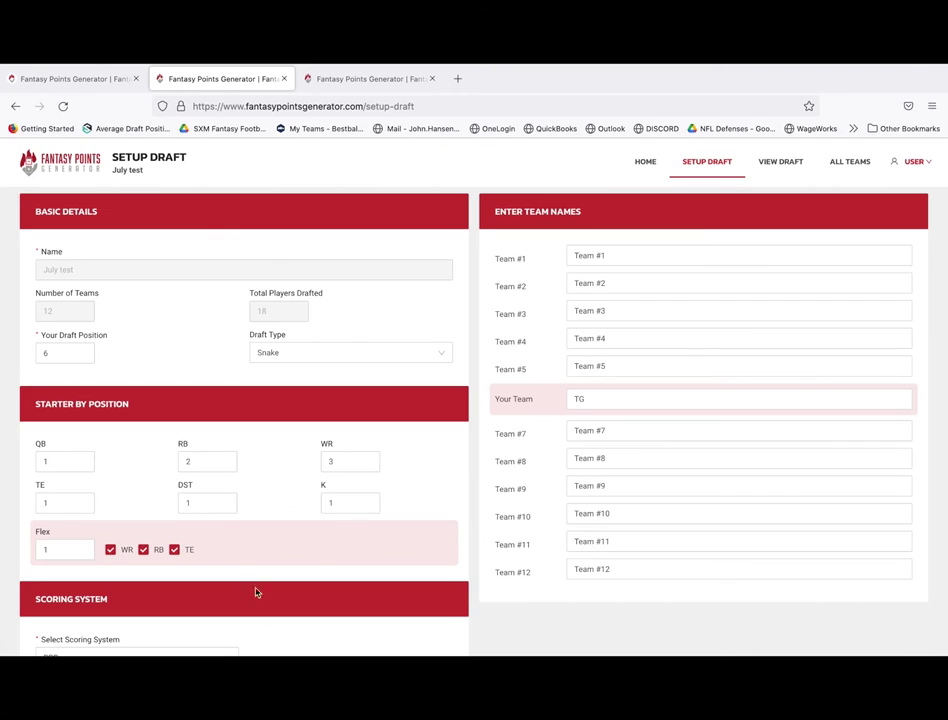
scroll(238, 487, "down", 1)
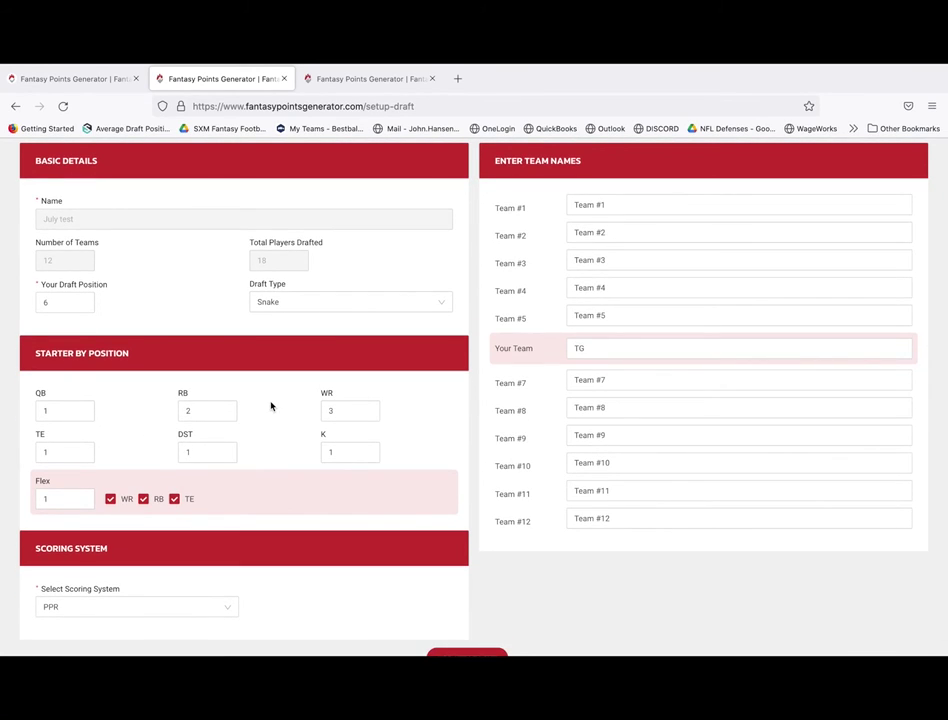
left_click(87, 409)
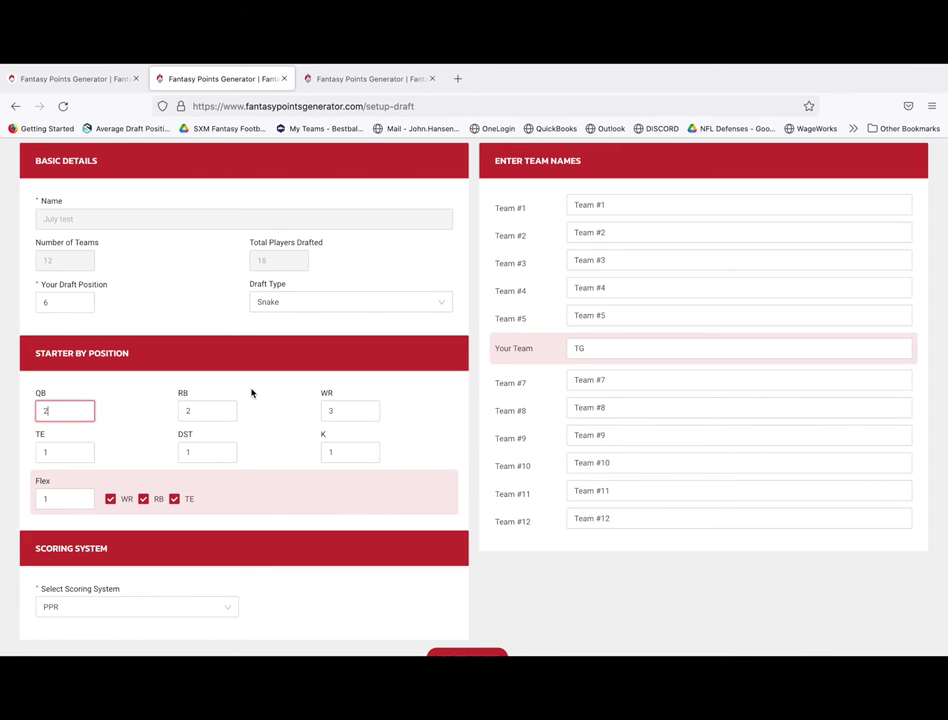
scroll(290, 413, "down", 1)
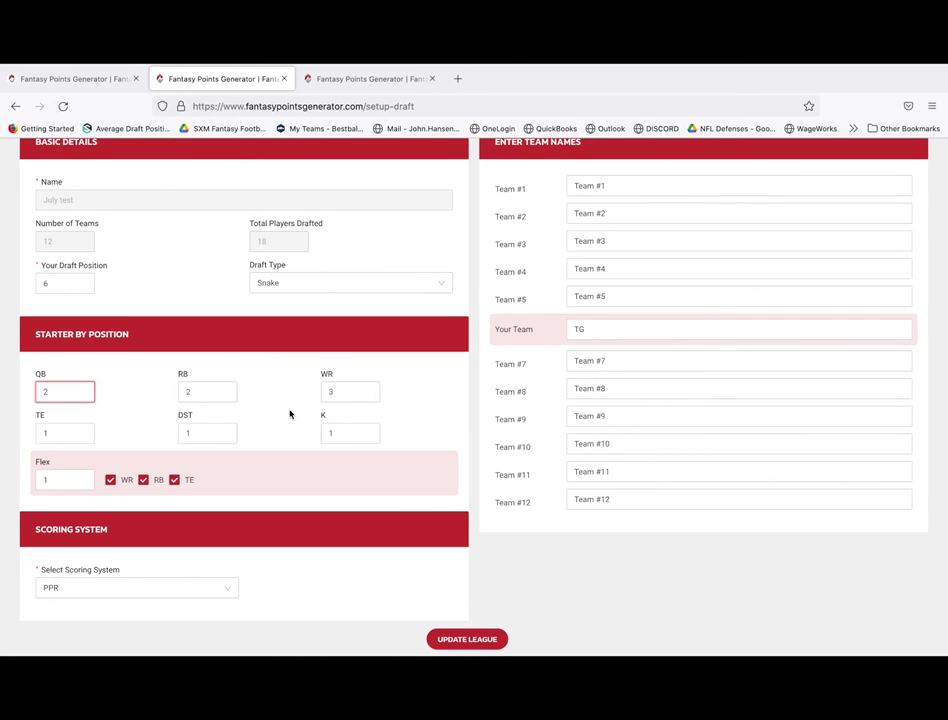
scroll(288, 432, "up", 1)
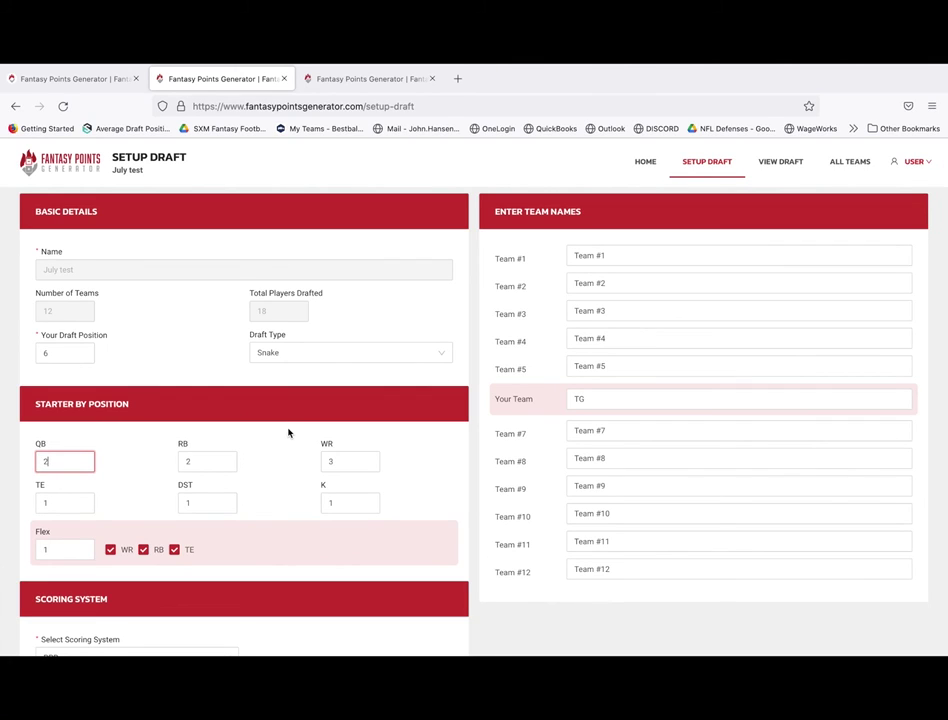
left_click(651, 166)
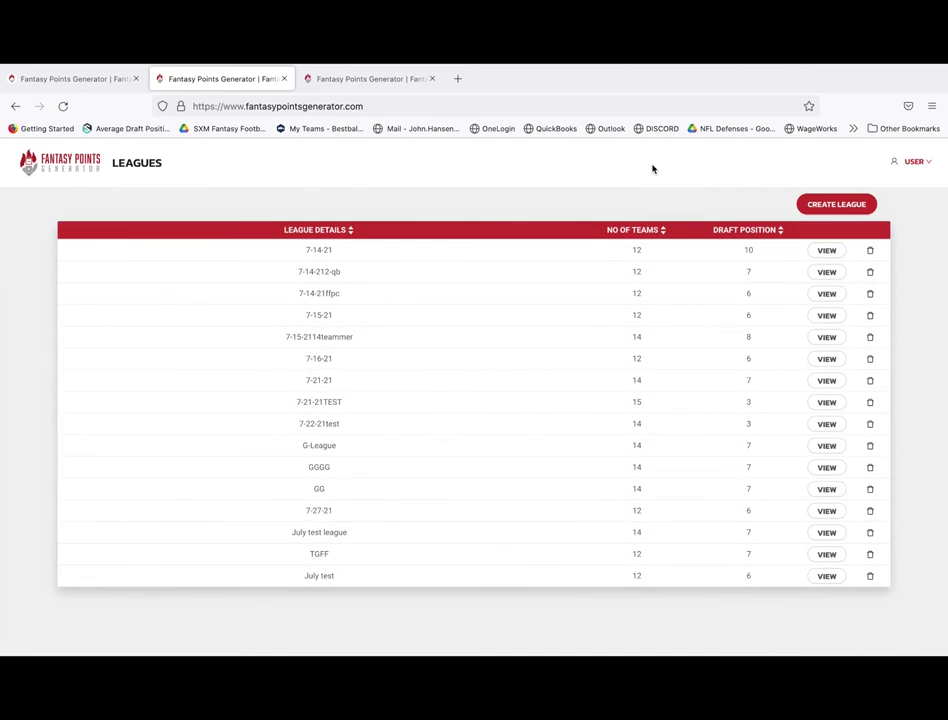